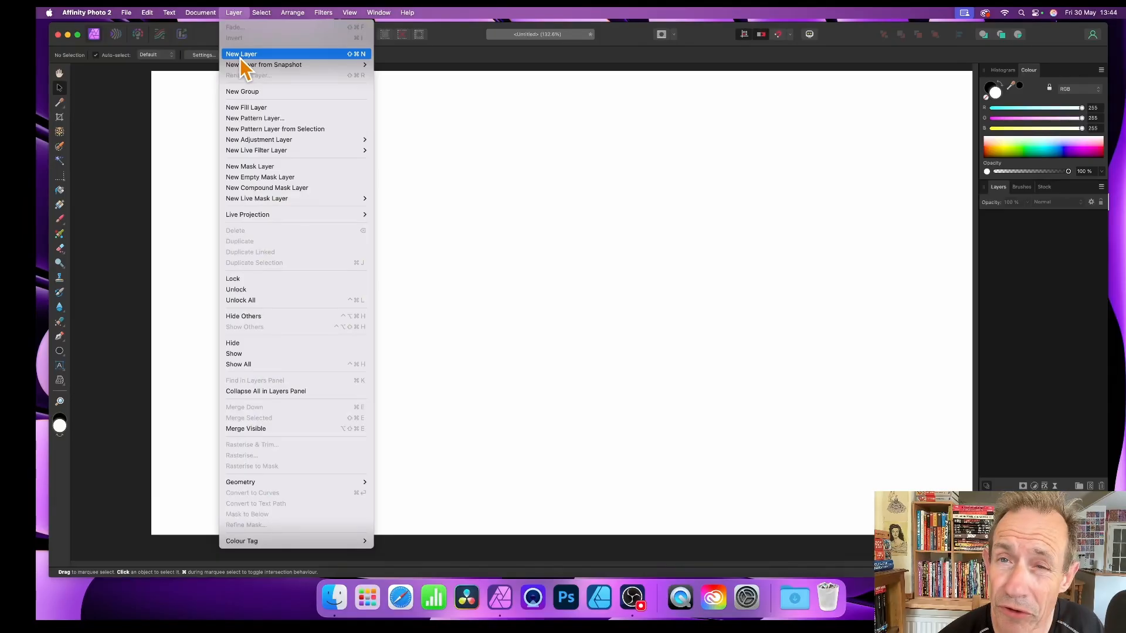
# - Add a new pixel layer and fill it with a horizontal linear gradient spanning almost the full canvas width
pyautogui.click(241, 56)
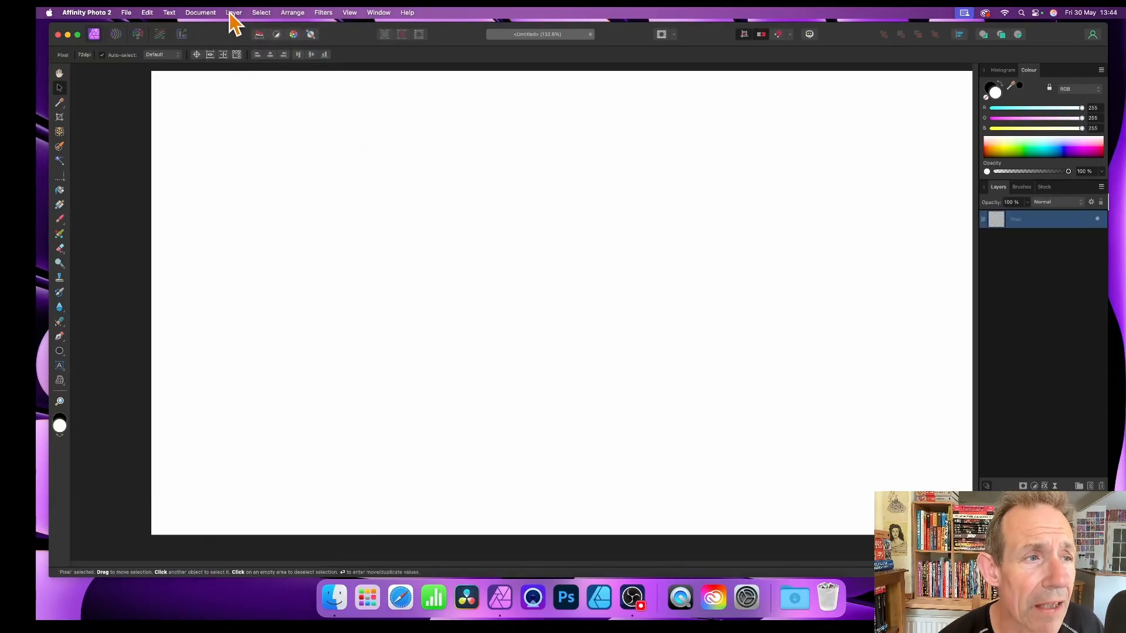
pyautogui.click(60, 205)
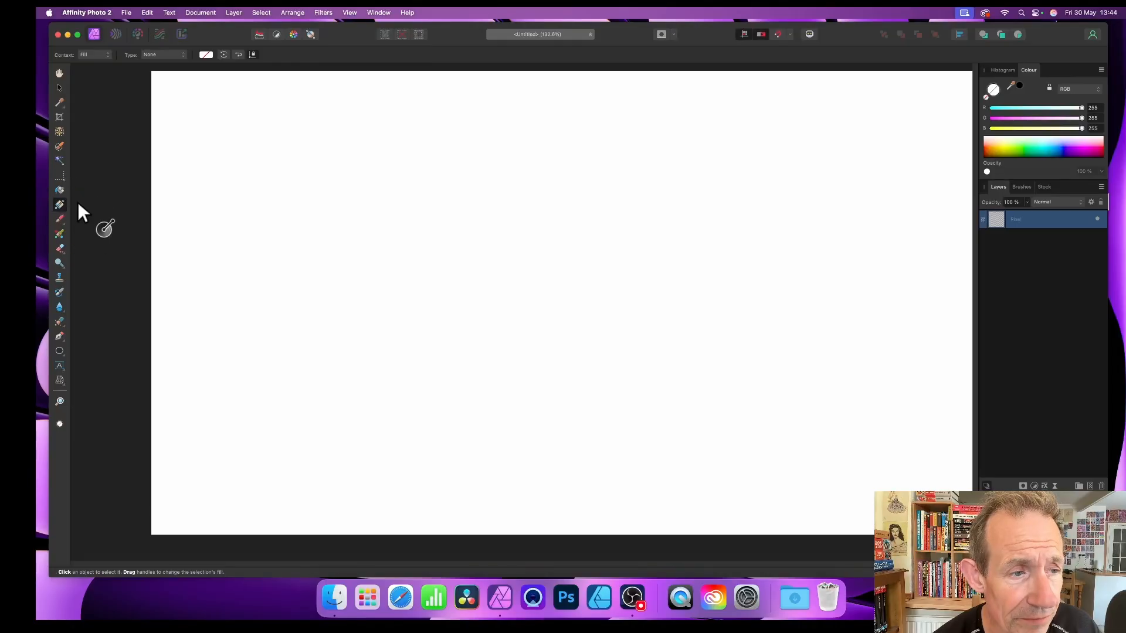
pyautogui.moveTo(167, 245); pyautogui.dragTo(934, 247)
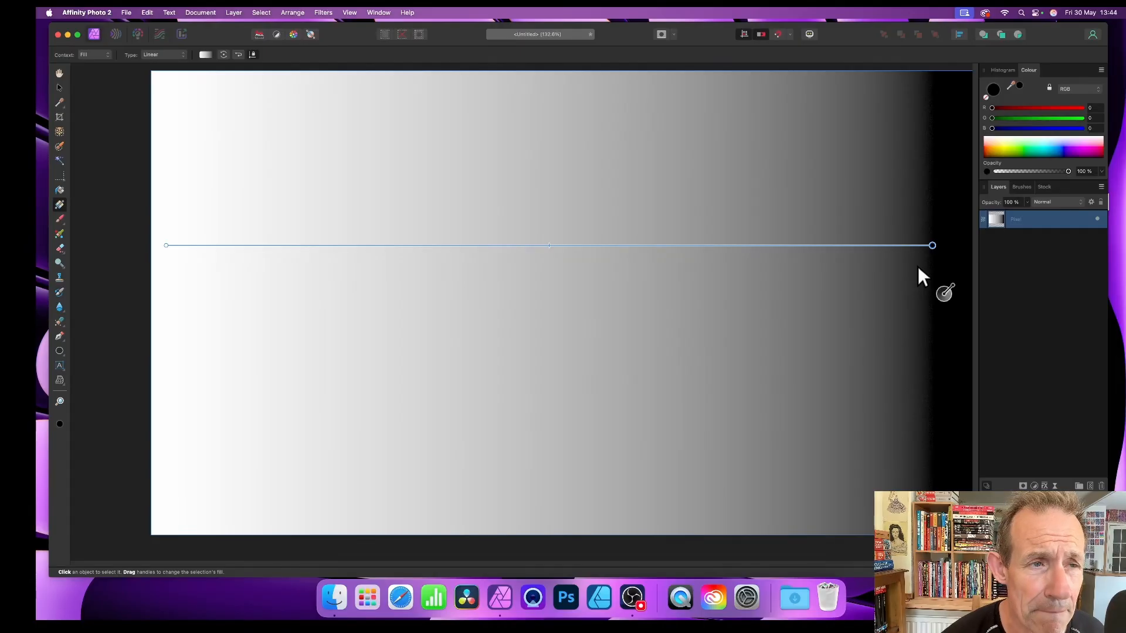
# - Set the gradient's start stop to pure red and its end stop to bright blue
pyautogui.click(205, 55)
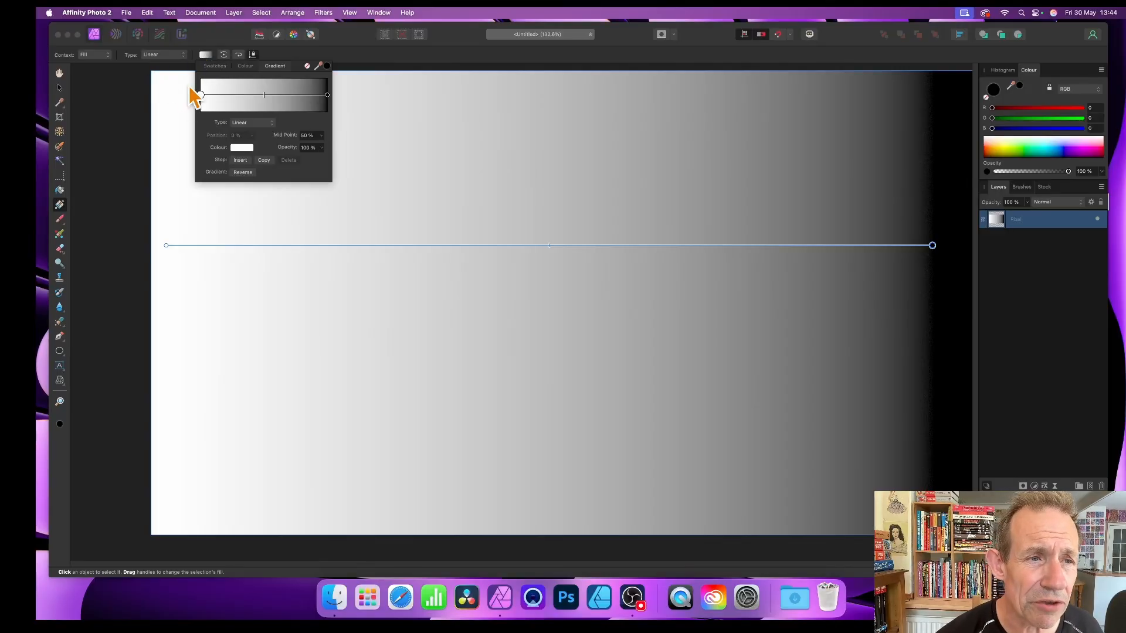
pyautogui.click(242, 148)
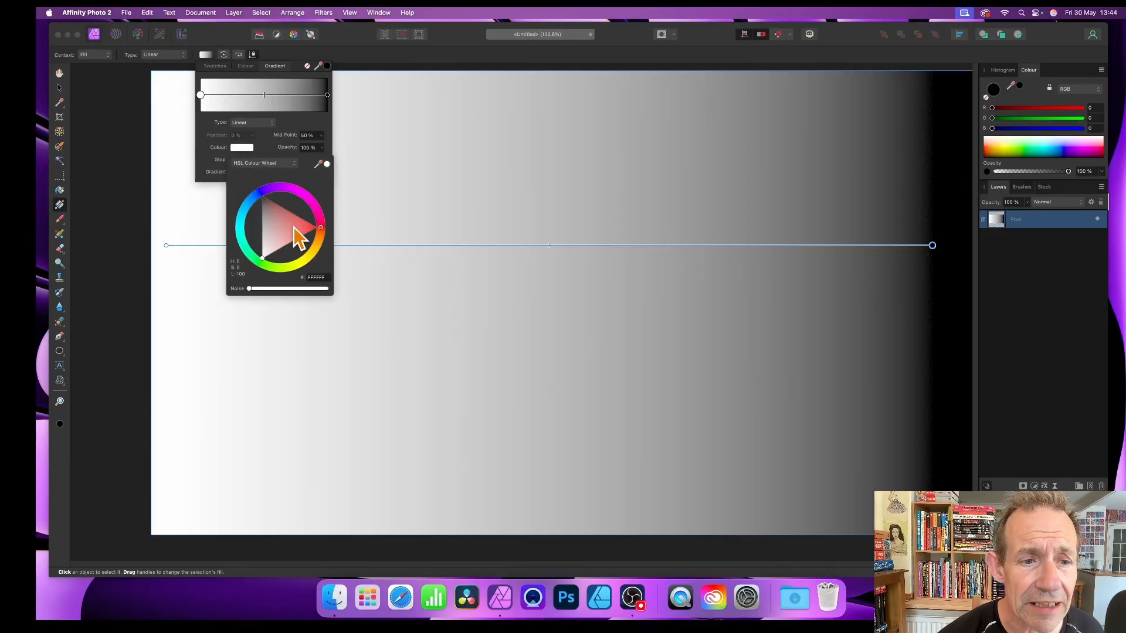
pyautogui.moveTo(297, 233); pyautogui.dragTo(325, 236)
pyautogui.click(327, 96)
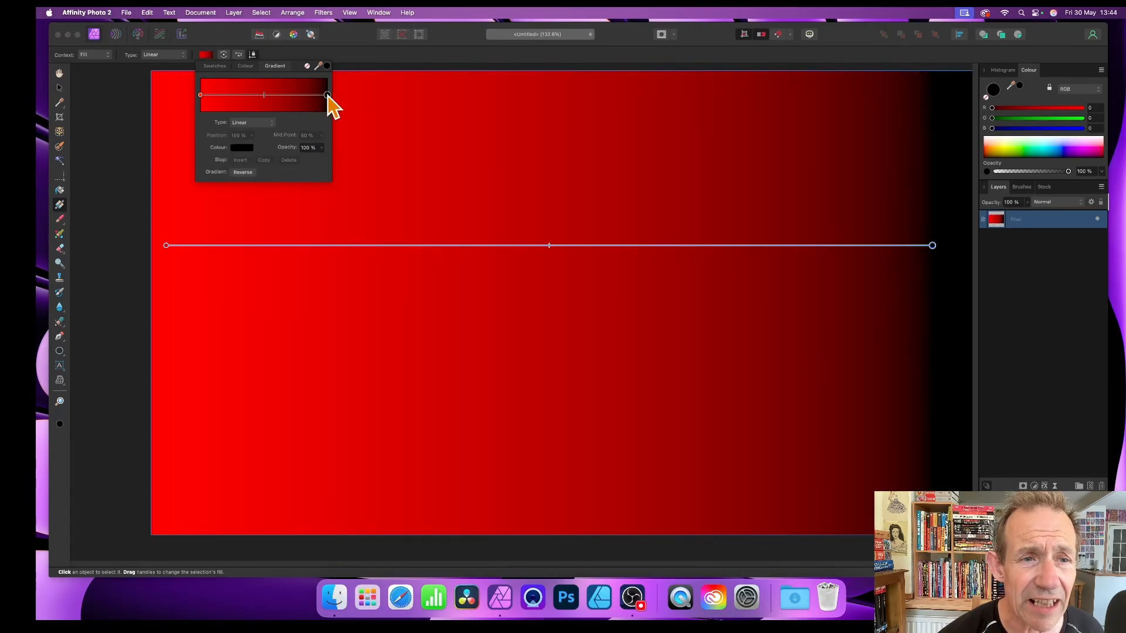
pyautogui.click(241, 148)
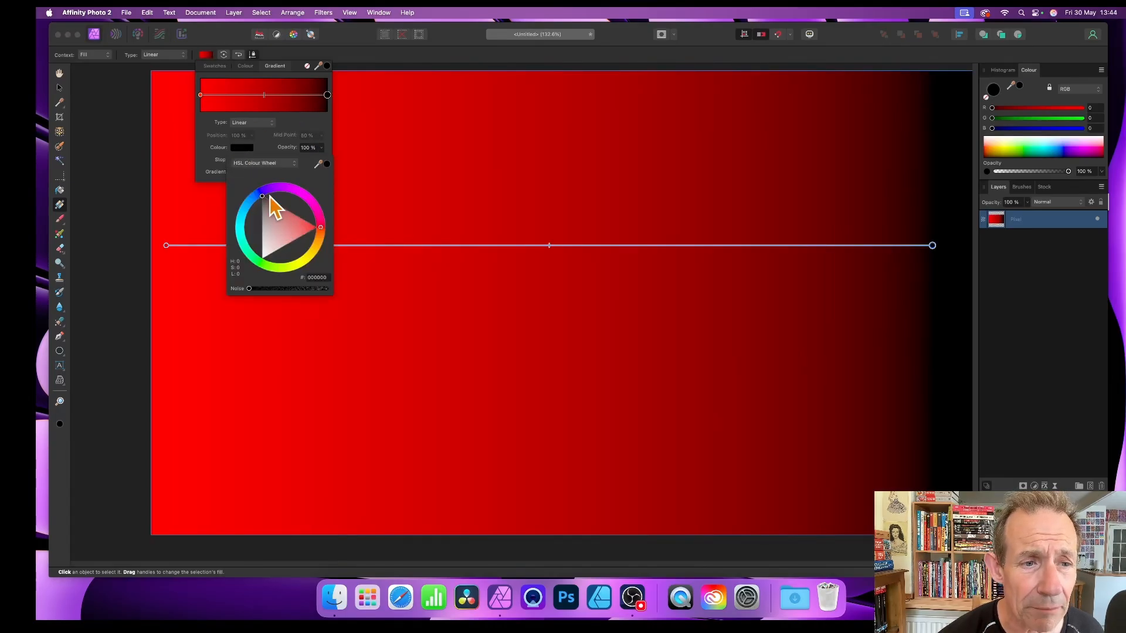
pyautogui.click(249, 197)
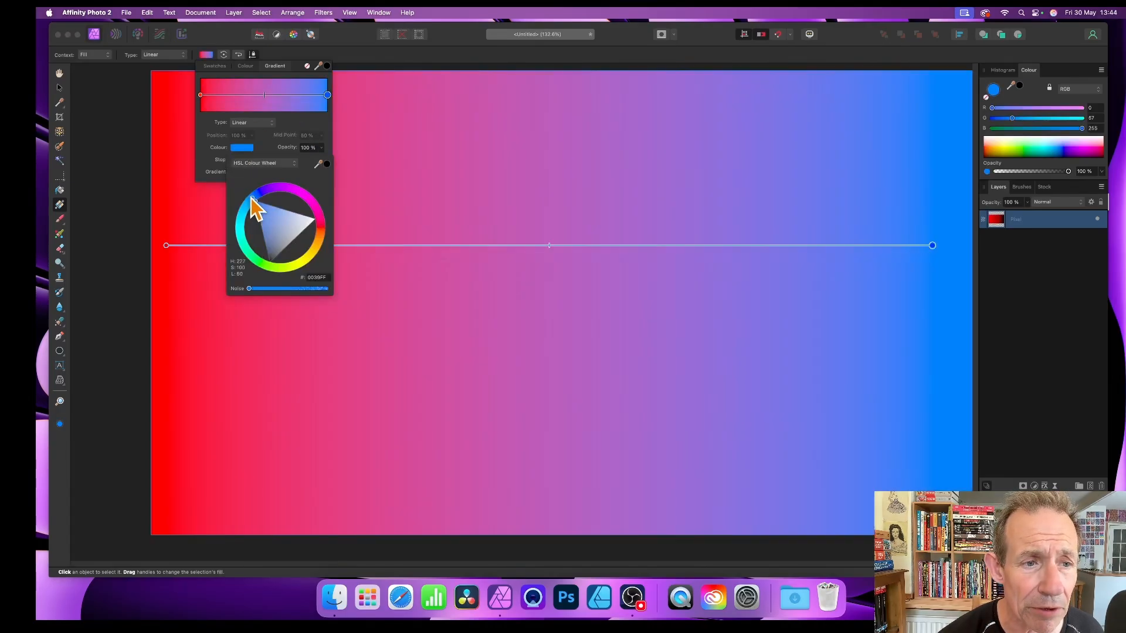
# - Insert a gradient stop slightly past the middle, at about 61%, and colour it dark grey
pyautogui.click(278, 95)
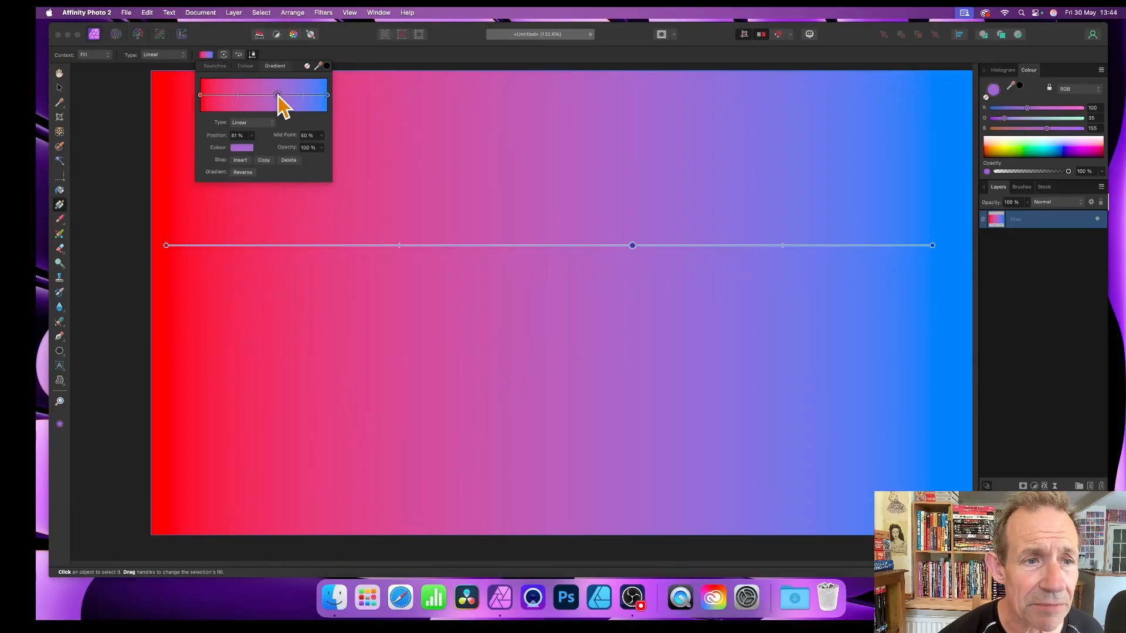
pyautogui.click(241, 148)
pyautogui.moveTo(271, 244)
pyautogui.mouseDown()
pyautogui.moveTo(255, 255)
pyautogui.moveTo(251, 246)
pyautogui.mouseUp()
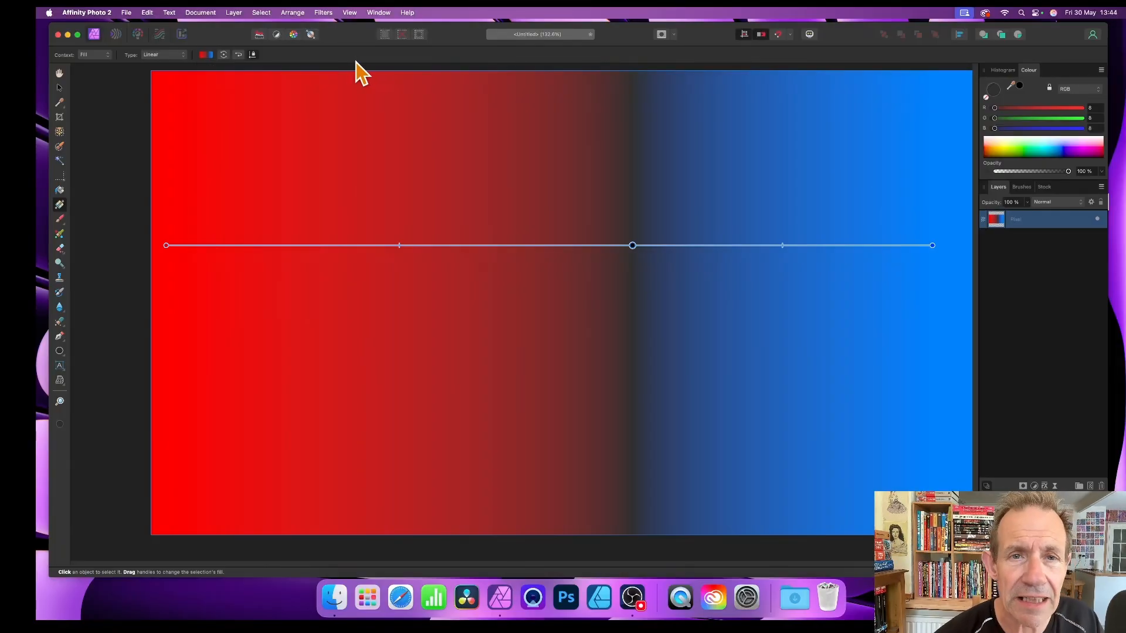
# - Squash the gradient layer into a narrow full-height strip and place it along the canvas's left edge
pyautogui.click(59, 88)
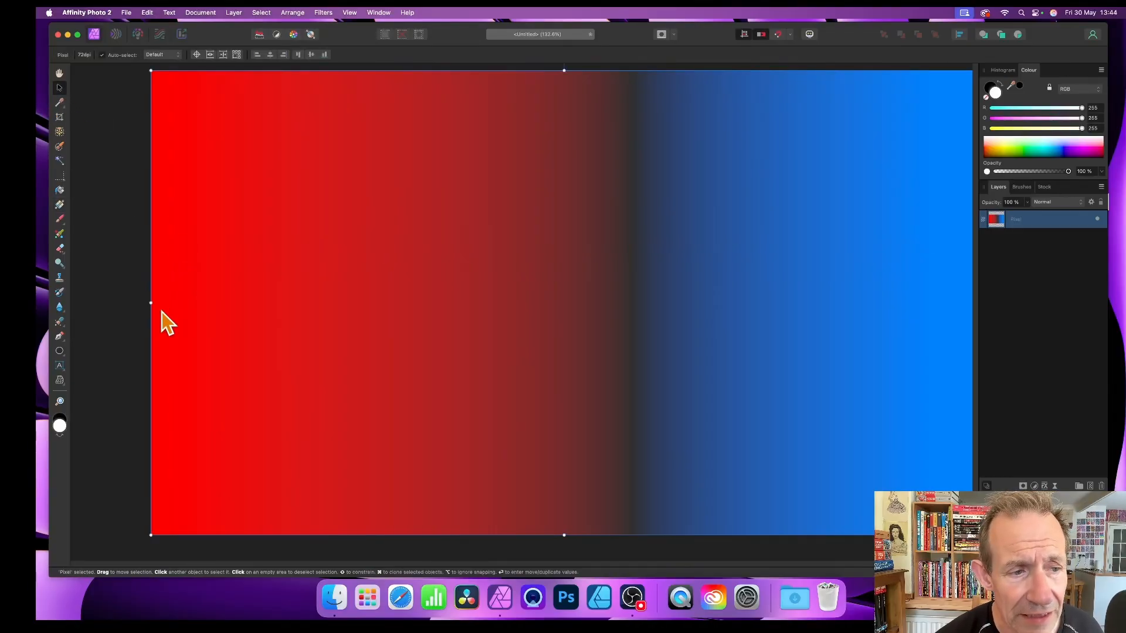
pyautogui.moveTo(150, 303); pyautogui.dragTo(942, 301)
pyautogui.moveTo(962, 243); pyautogui.dragTo(173, 239)
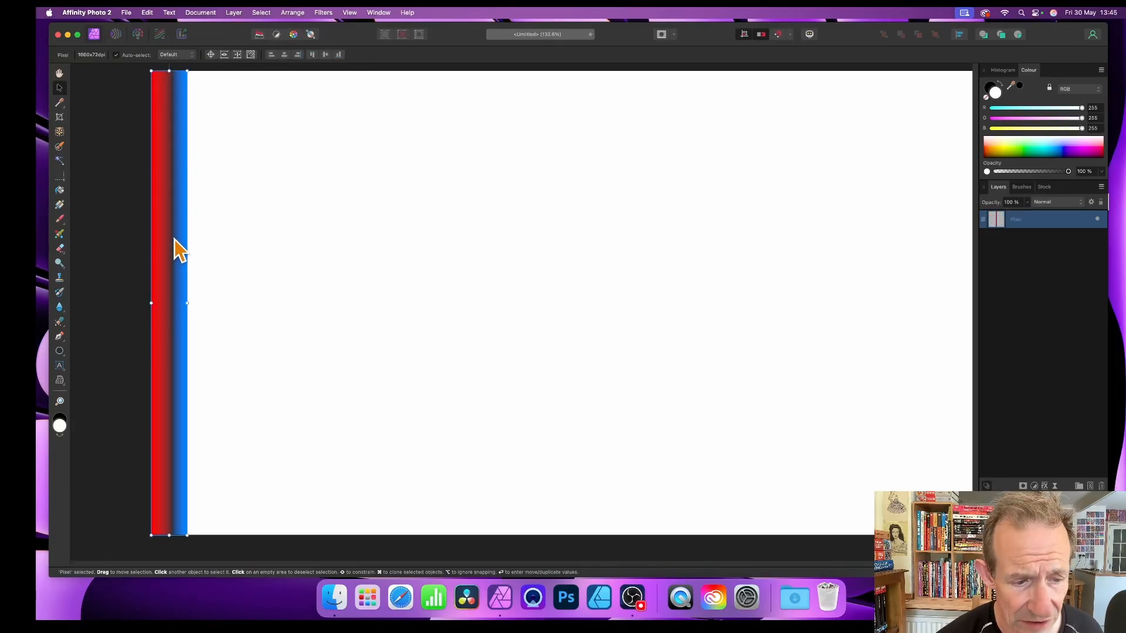
# - Create a pattern layer from the gradient strip and turn on its Mirror option
pyautogui.click(238, 12)
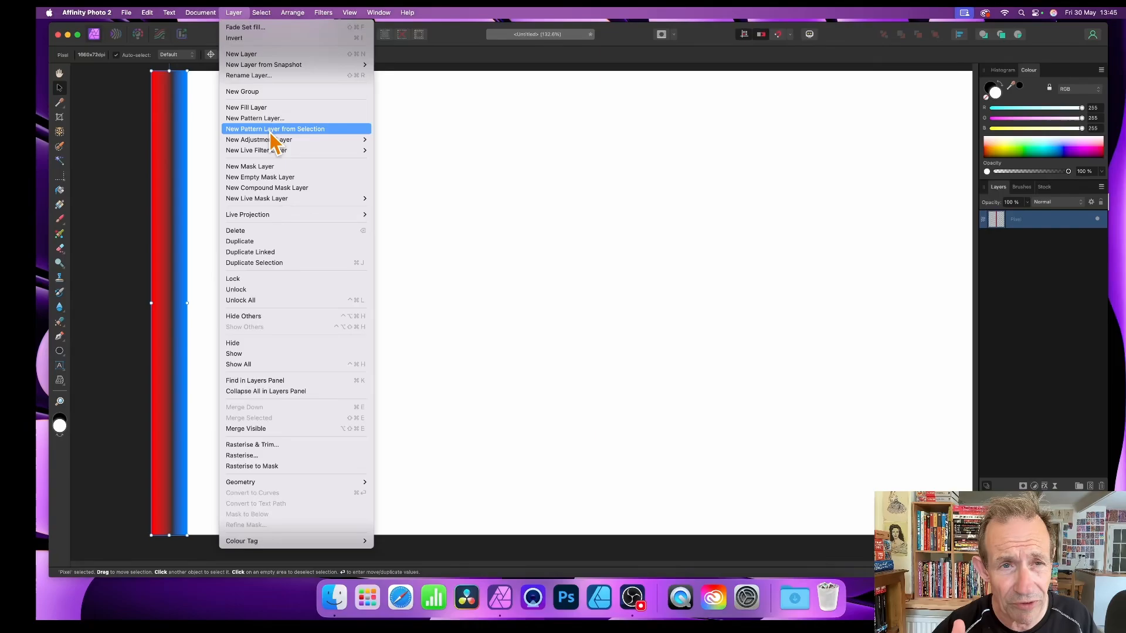
pyautogui.click(269, 133)
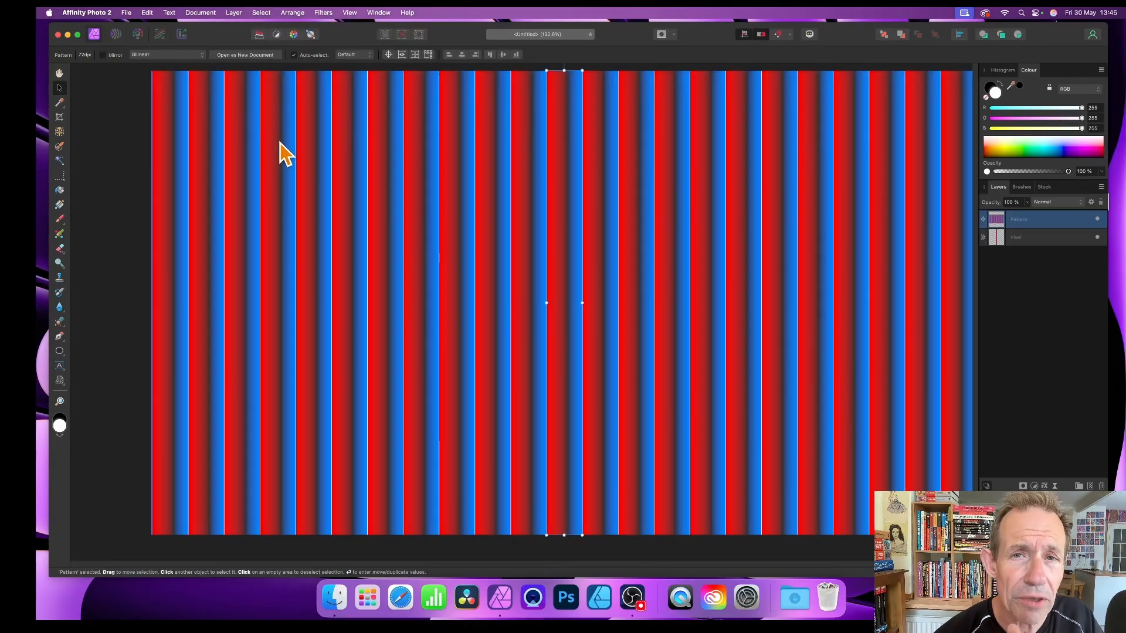
pyautogui.click(103, 55)
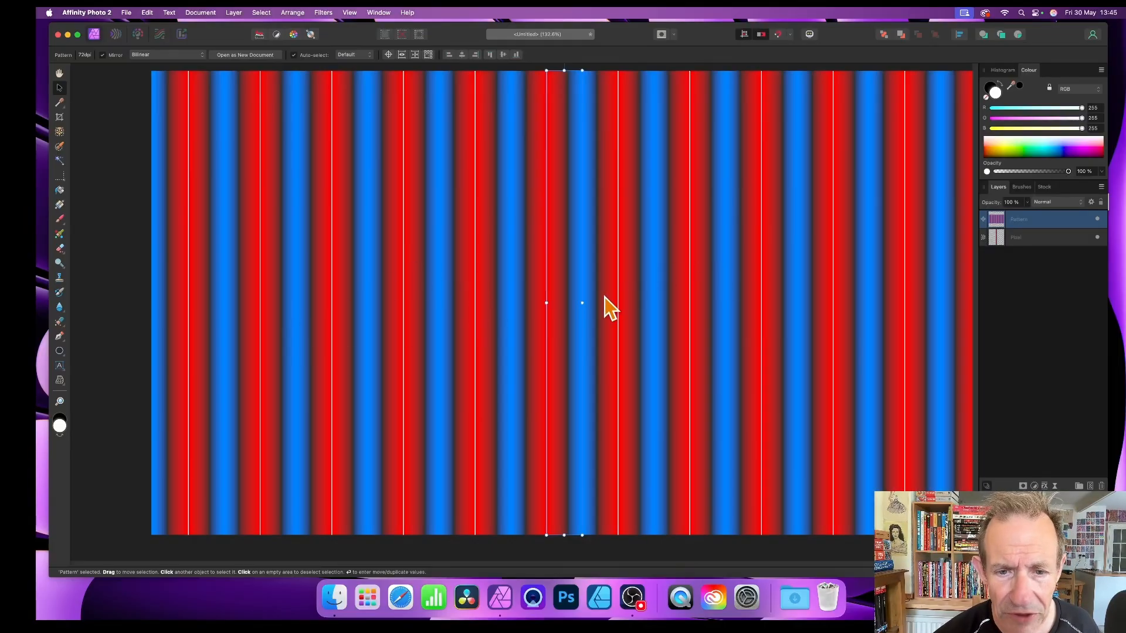
# - Narrow the pattern tile to a sliver to get many thin vertical stripes, and rasterise the pattern layer
pyautogui.moveTo(547, 302); pyautogui.dragTo(579, 304)
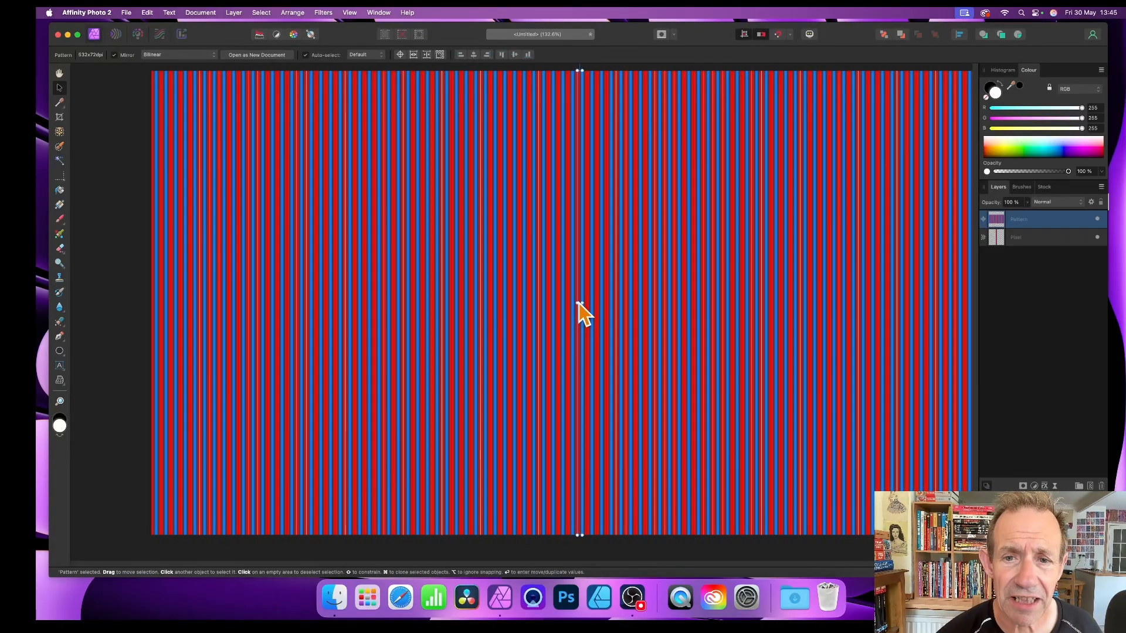
pyautogui.click(235, 12)
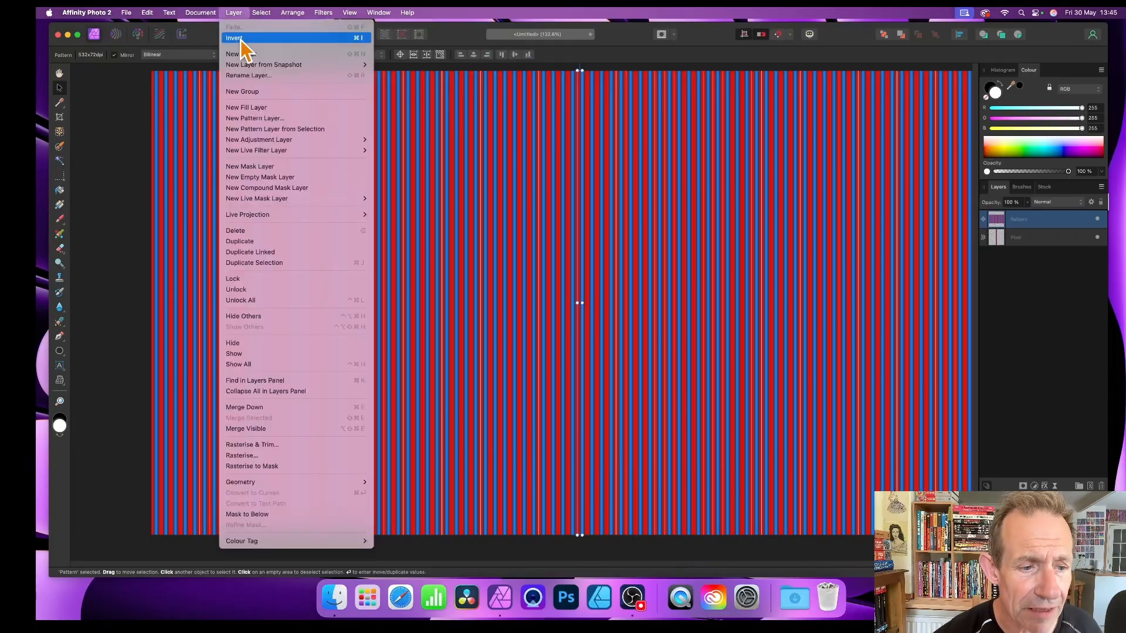
pyautogui.click(263, 458)
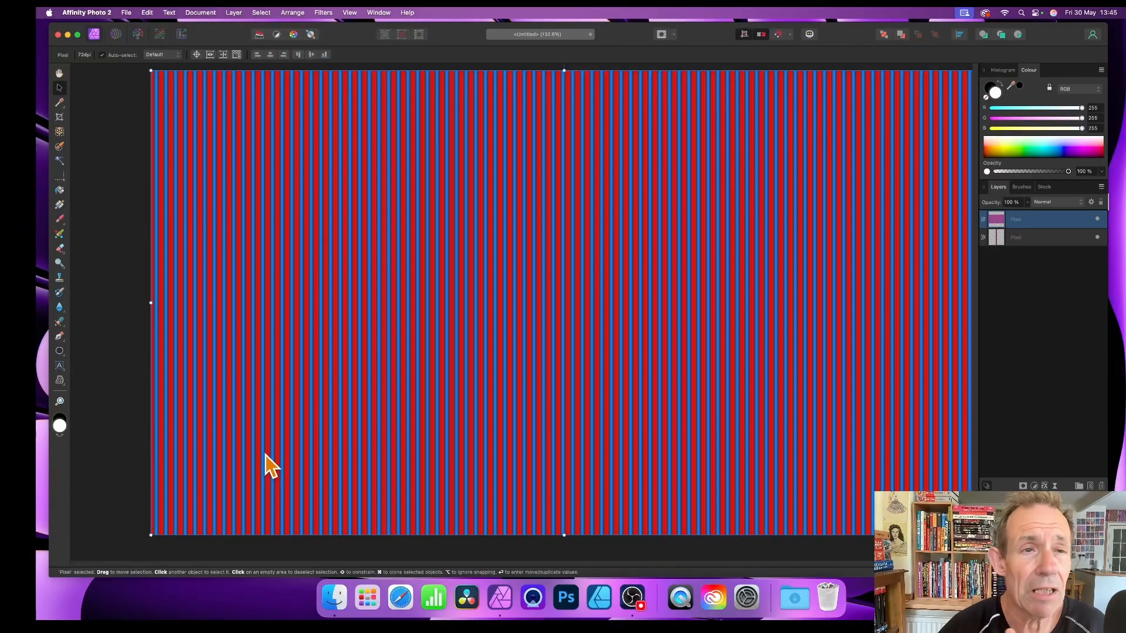
# - Start the Deform distort filter on the striped layer with Linear Constraints set to Similarity
pyautogui.click(323, 12)
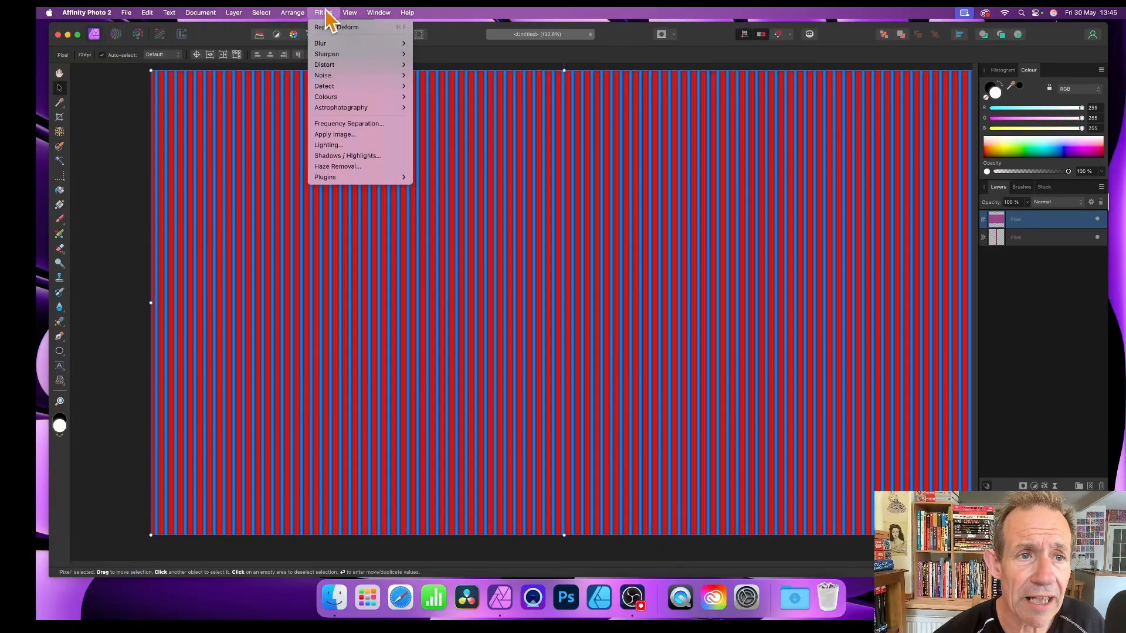
pyautogui.moveTo(330, 66)
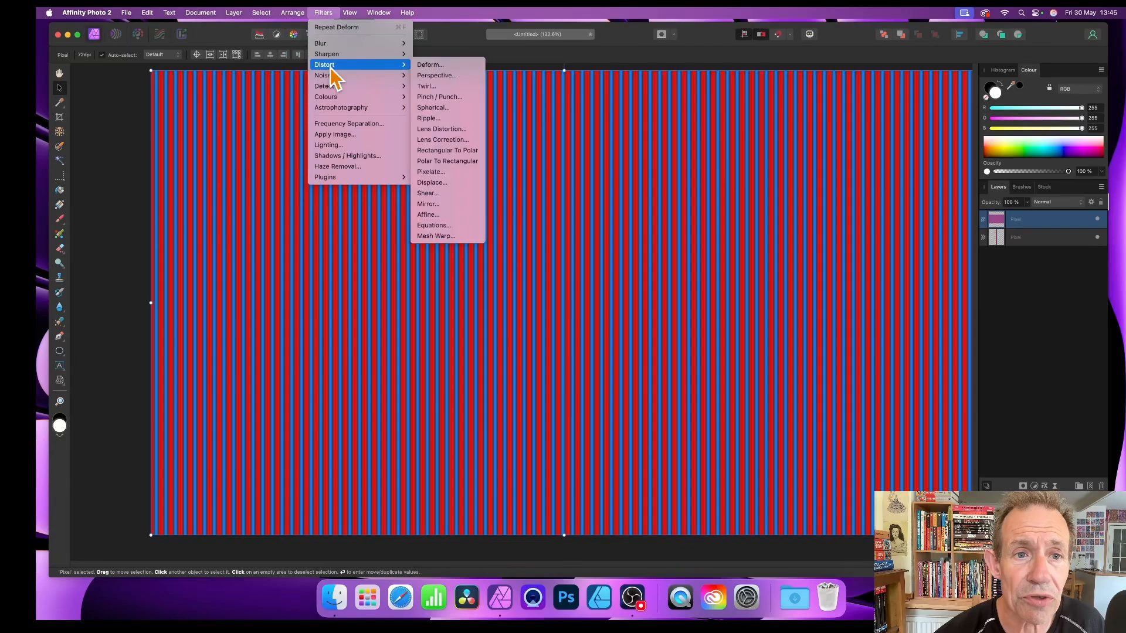
pyautogui.click(429, 64)
pyautogui.moveTo(904, 491); pyautogui.dragTo(535, 162)
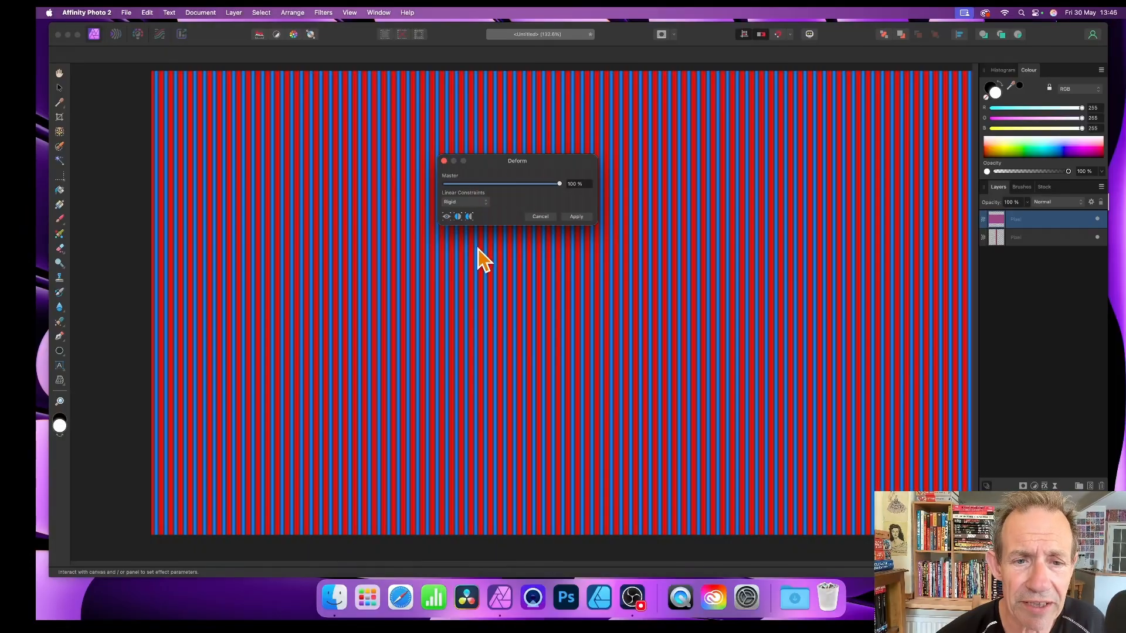
pyautogui.click(466, 201)
pyautogui.click(460, 211)
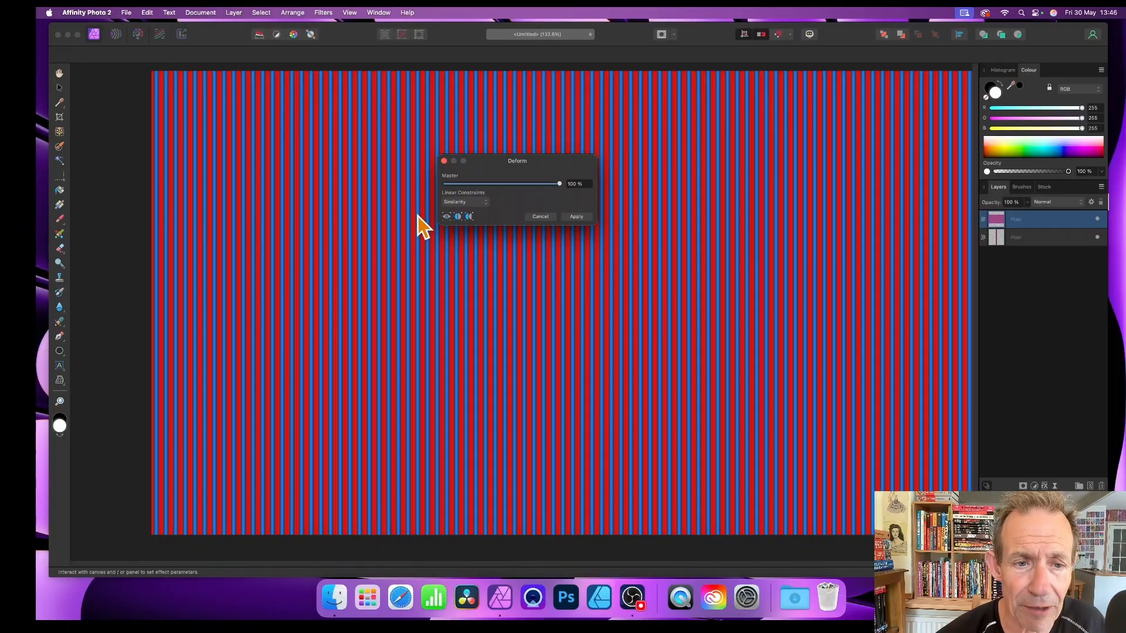
# - Place deform pins around the canvas centre, pull them towards the lower left and upper right to bend the stripes into waves, and apply
pyautogui.click(416, 213)
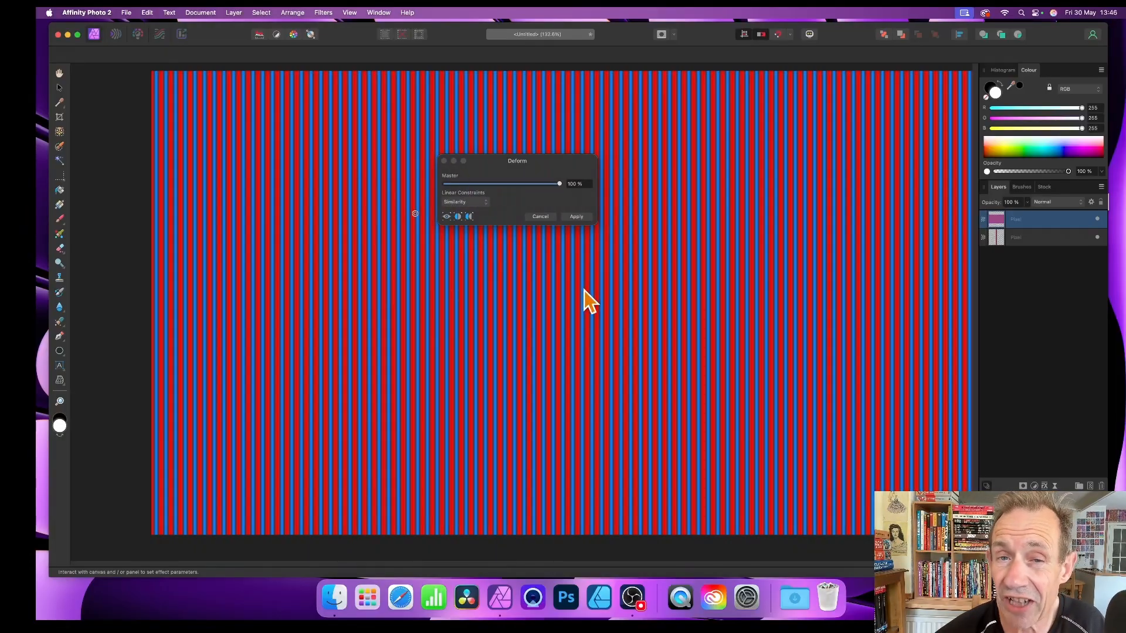
pyautogui.click(671, 185)
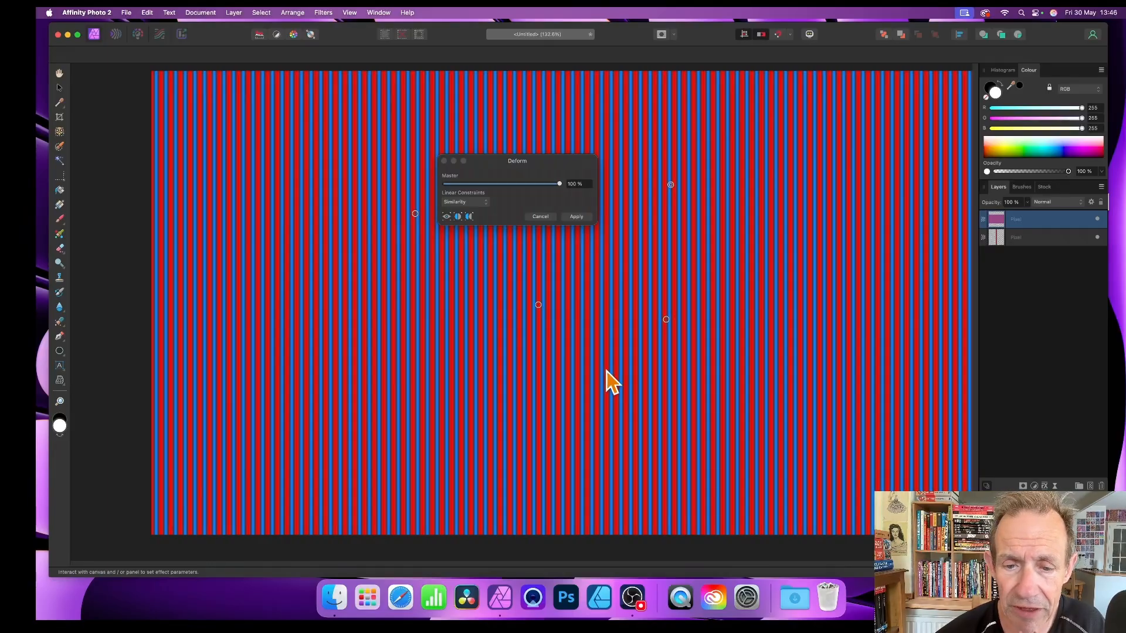
pyautogui.moveTo(607, 370); pyautogui.dragTo(306, 480)
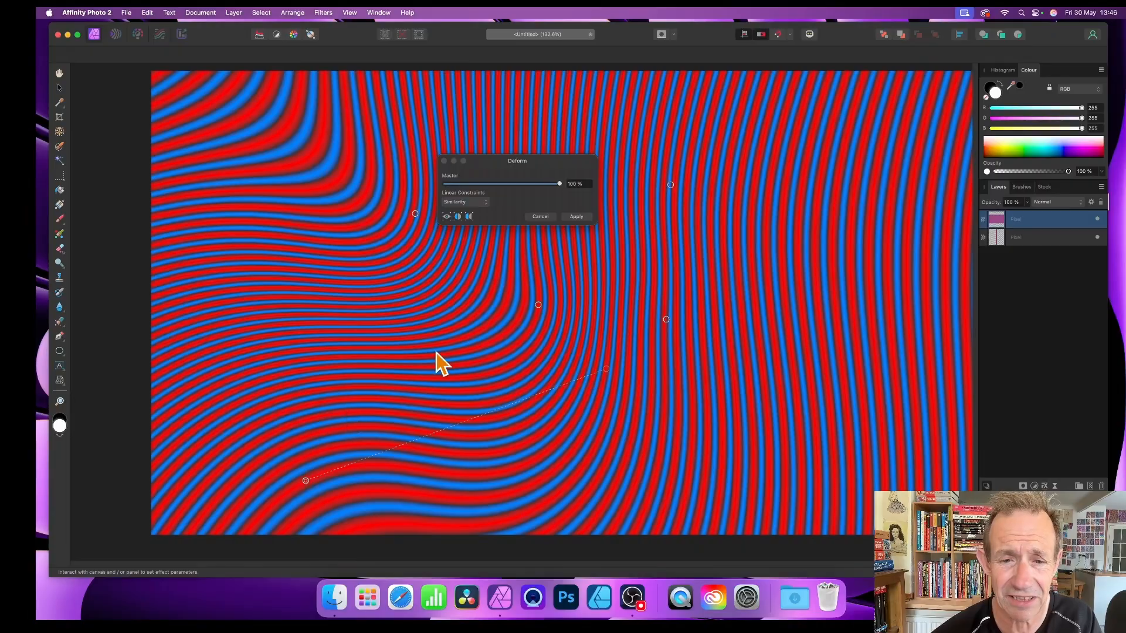
pyautogui.moveTo(671, 187); pyautogui.dragTo(904, 106)
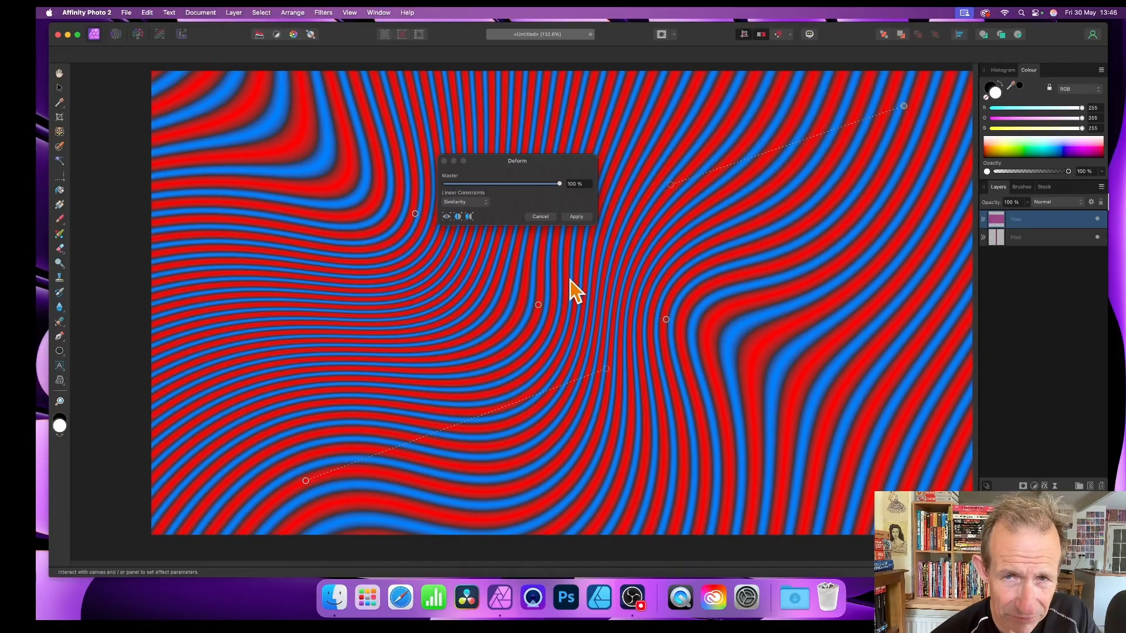
pyautogui.moveTo(667, 320); pyautogui.dragTo(690, 306)
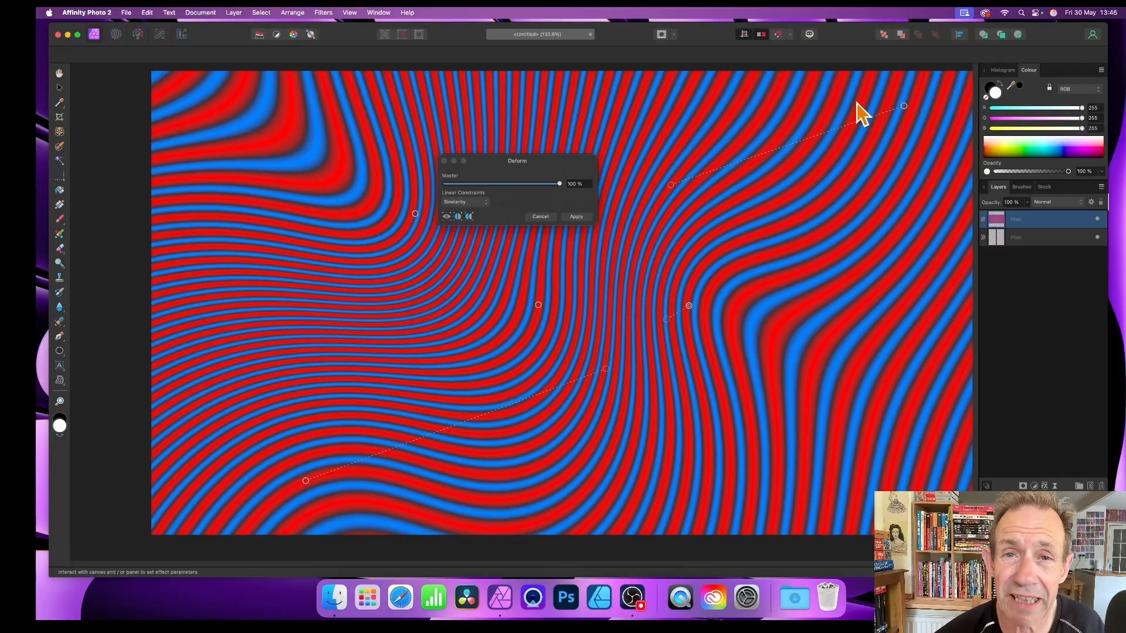
pyautogui.click(578, 217)
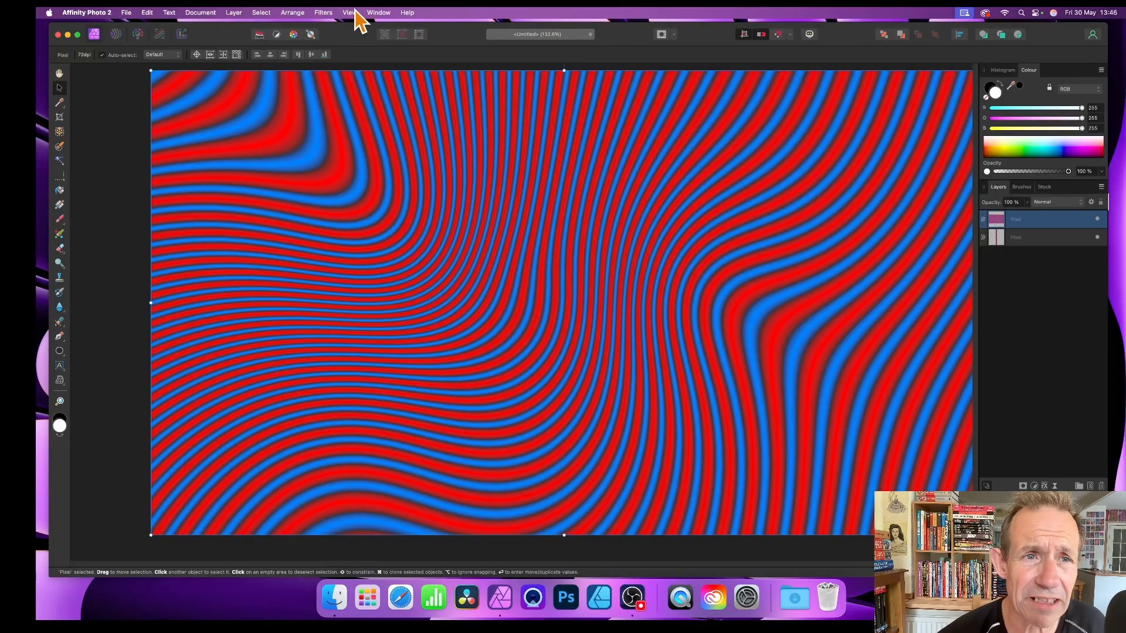
# - Check the document's colour format and profile in the conversion settings, leaving without converting
pyautogui.click(379, 13)
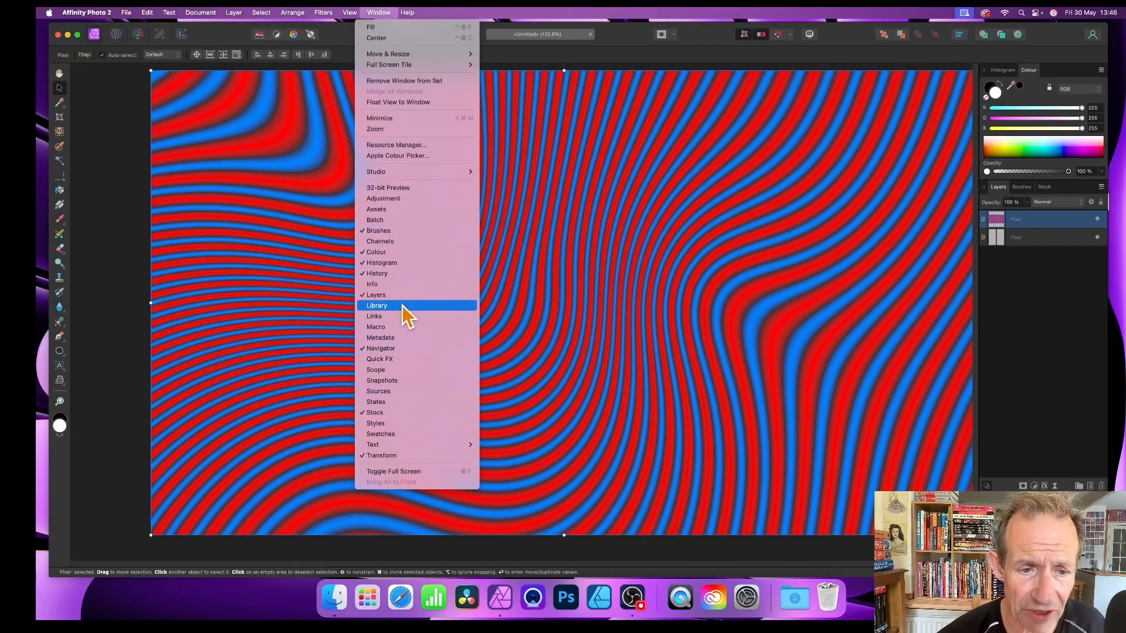
pyautogui.click(774, 274)
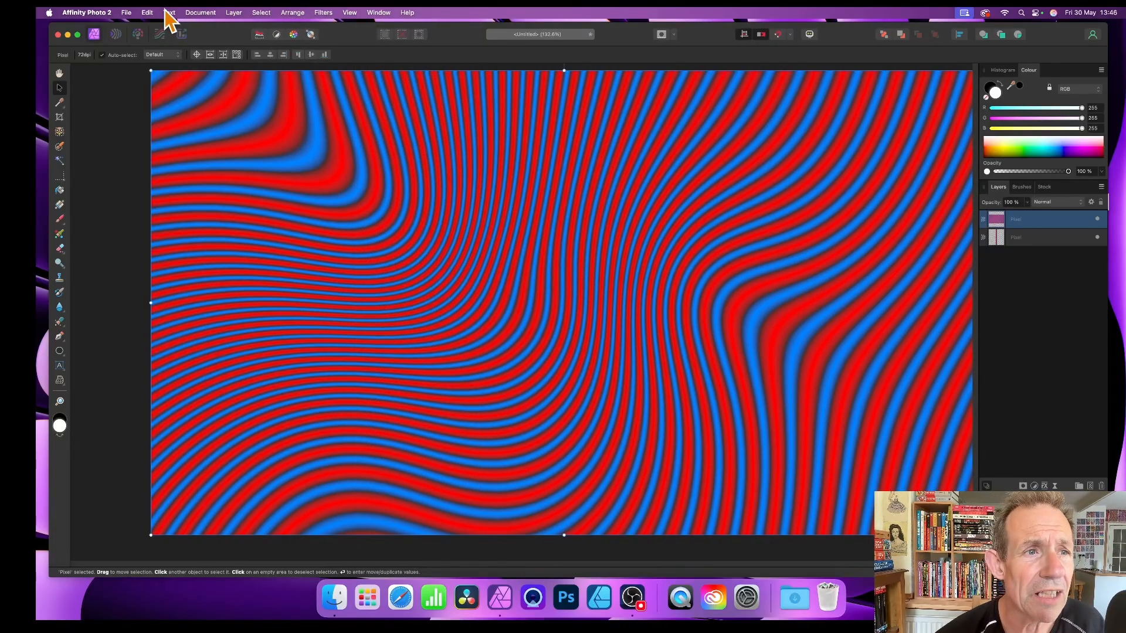
pyautogui.click(200, 12)
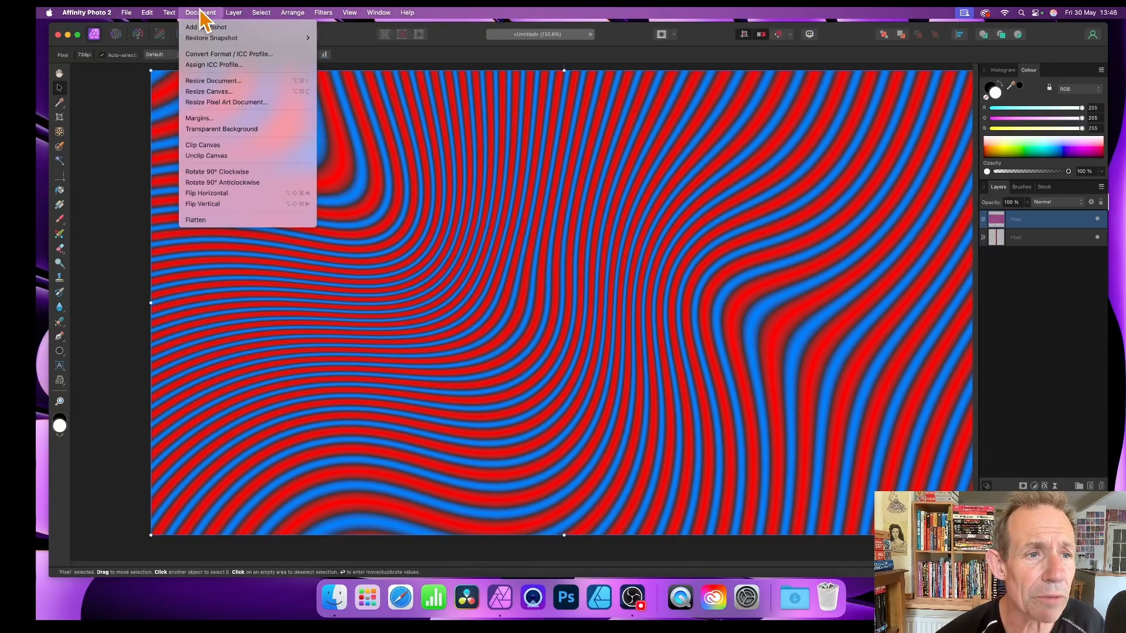
pyautogui.click(208, 55)
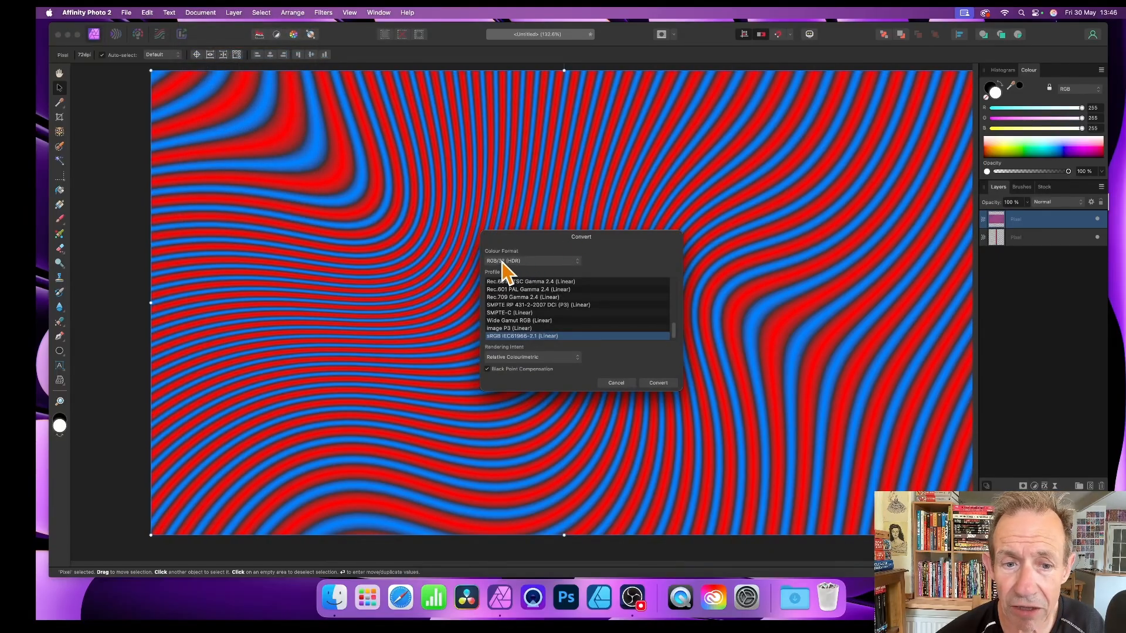
pyautogui.click(617, 382)
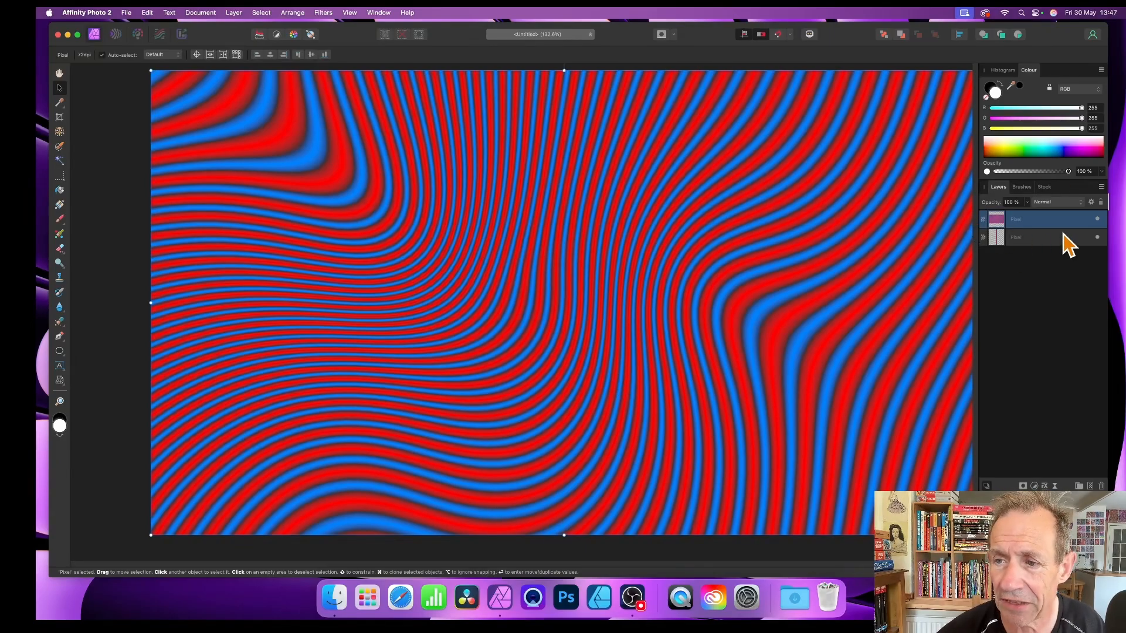
# - Set the blend mode of the deformed stripe layer to Difference
pyautogui.click(1047, 203)
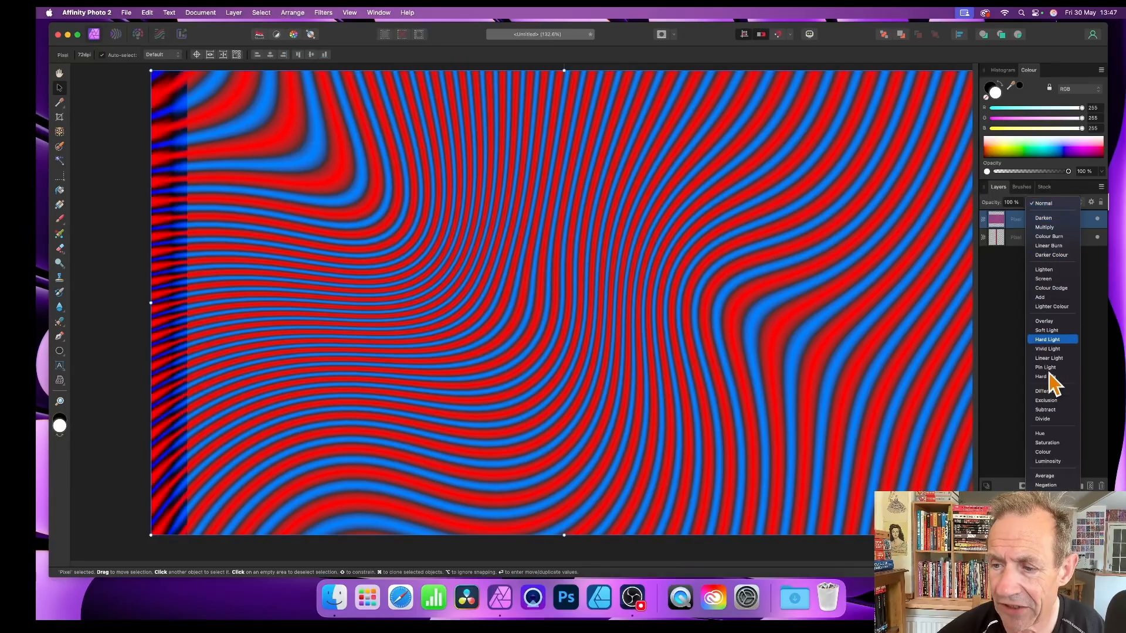
pyautogui.click(1053, 392)
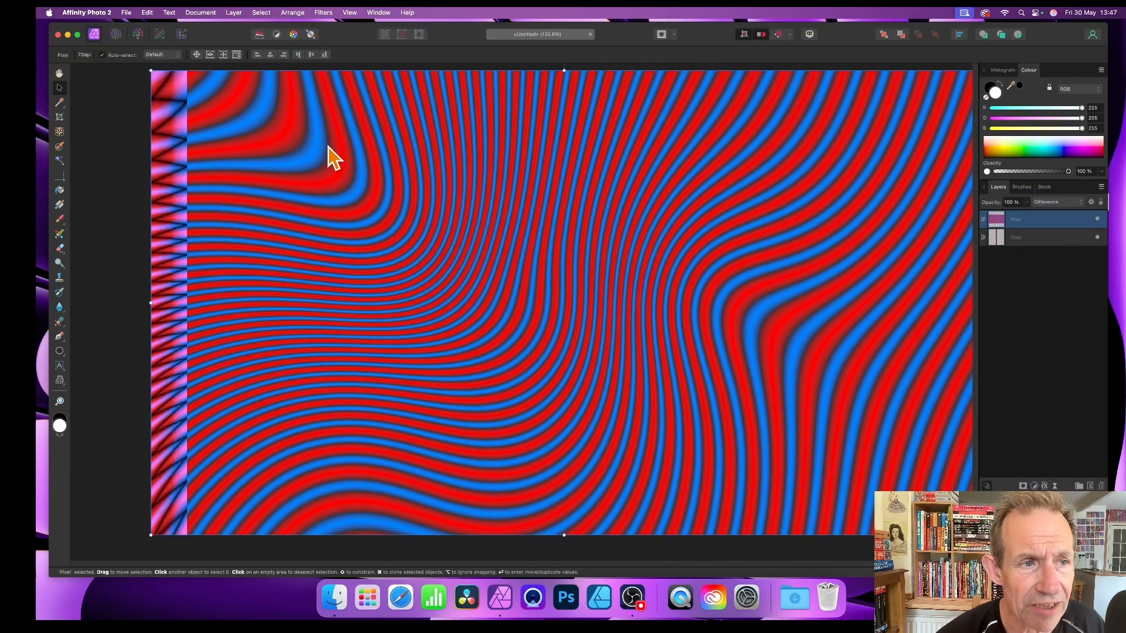
# - Delete the undistorted pixel layer beneath the deformed stripe layer
pyautogui.click(1026, 241)
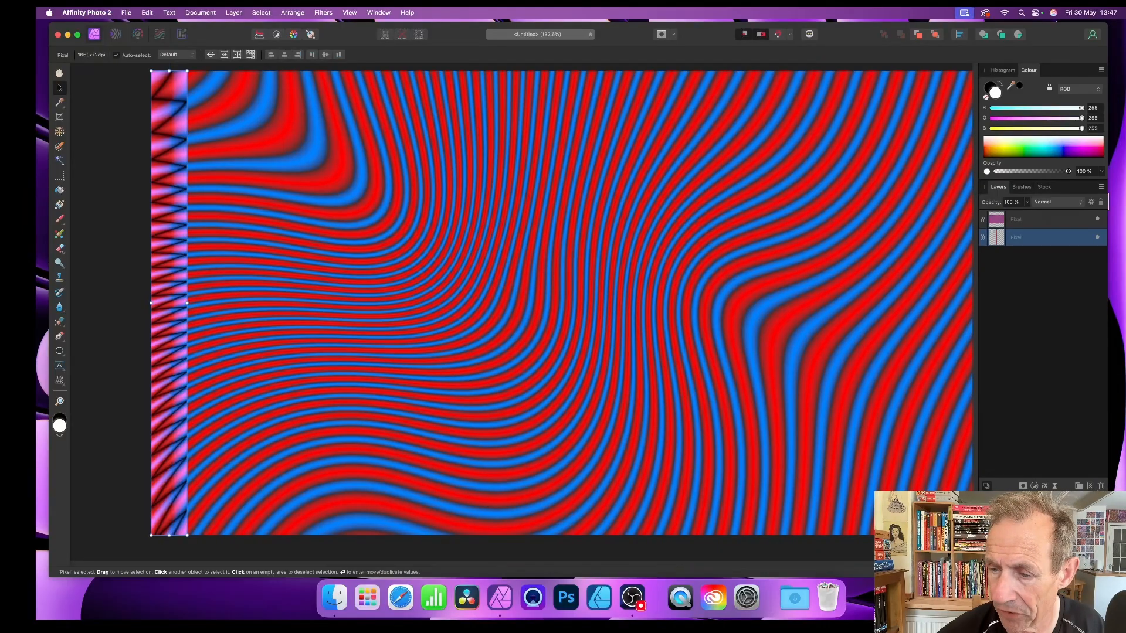
pyautogui.click(1101, 487)
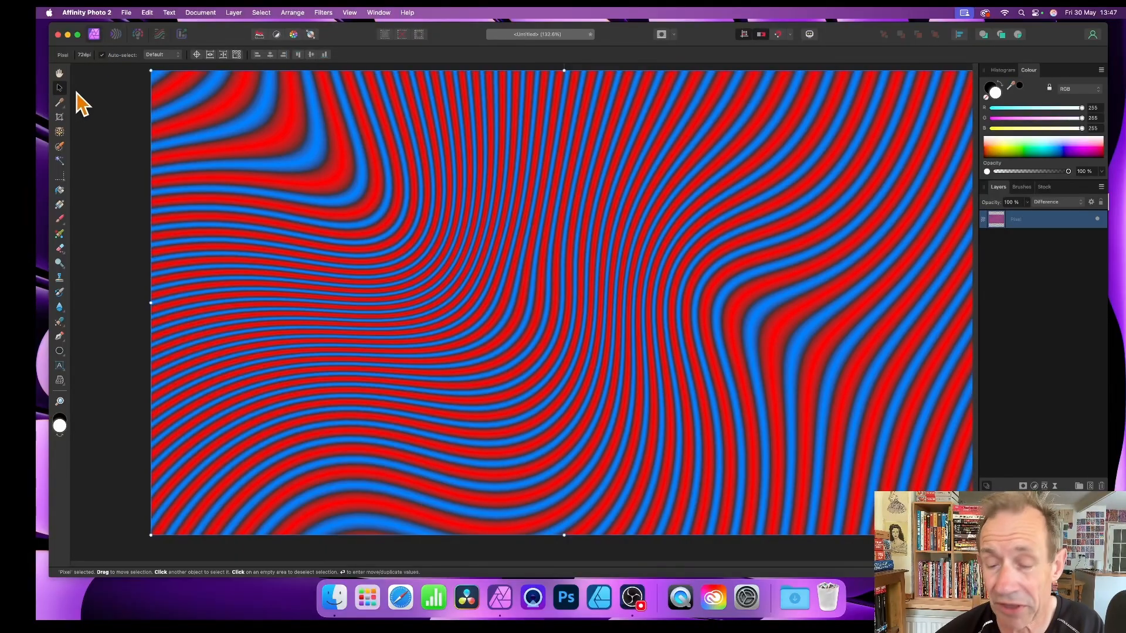
# - Start a Move / Duplicate of the deformed stripe layer with duplication enabled and 4 copies
pyautogui.press('Return')
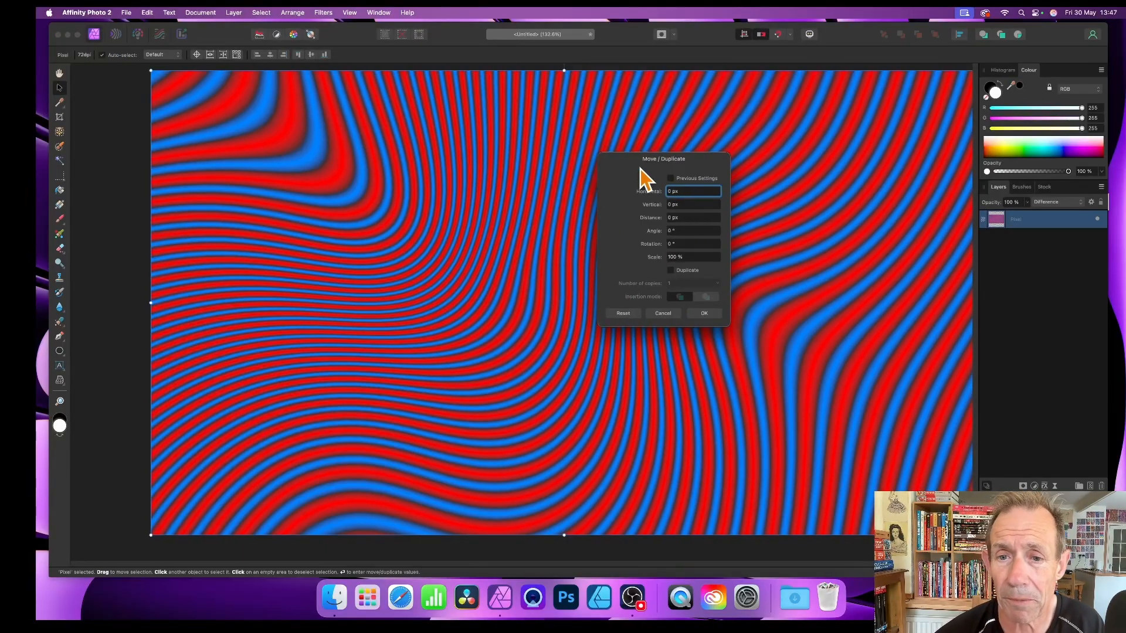
pyautogui.moveTo(669, 176); pyautogui.dragTo(936, 173)
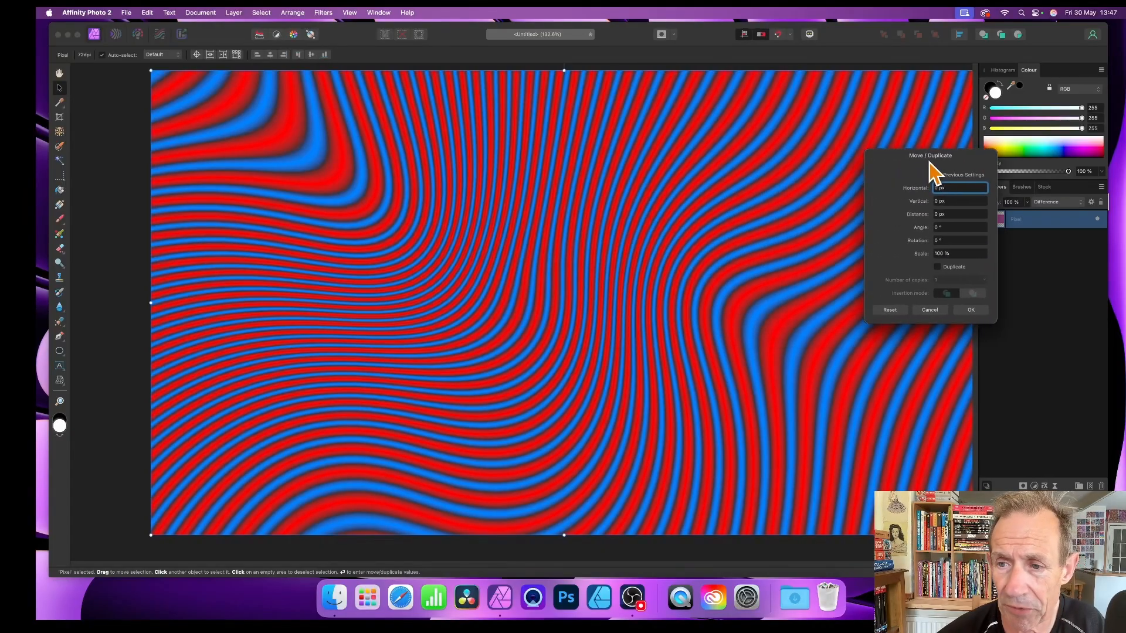
pyautogui.click(938, 268)
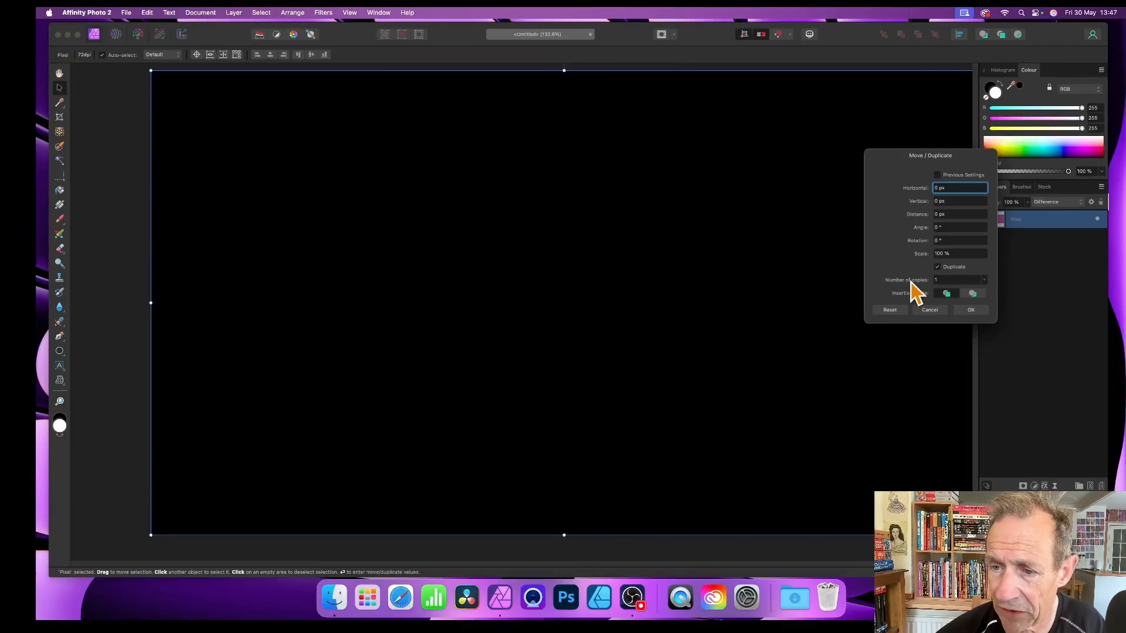
pyautogui.moveTo(911, 282); pyautogui.dragTo(913, 282)
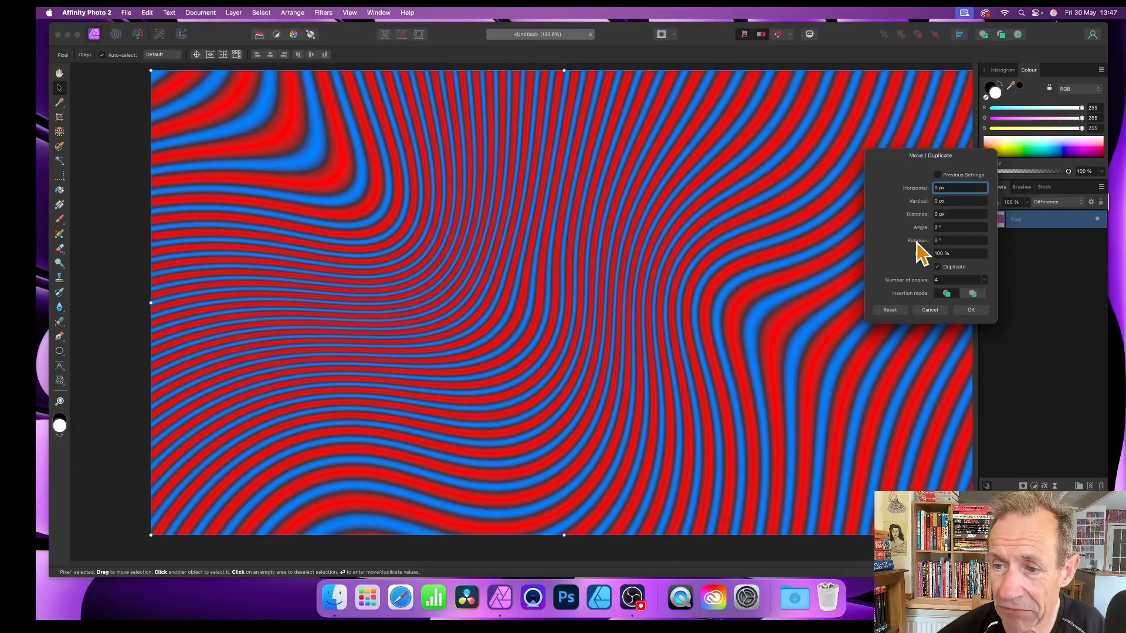
# - Set the rotation of the stripe layer copies to 5.5°
pyautogui.moveTo(916, 242)
pyautogui.mouseDown()
pyautogui.moveTo(922, 254)
pyautogui.moveTo(919, 243)
pyautogui.mouseUp()
pyautogui.click(951, 239)
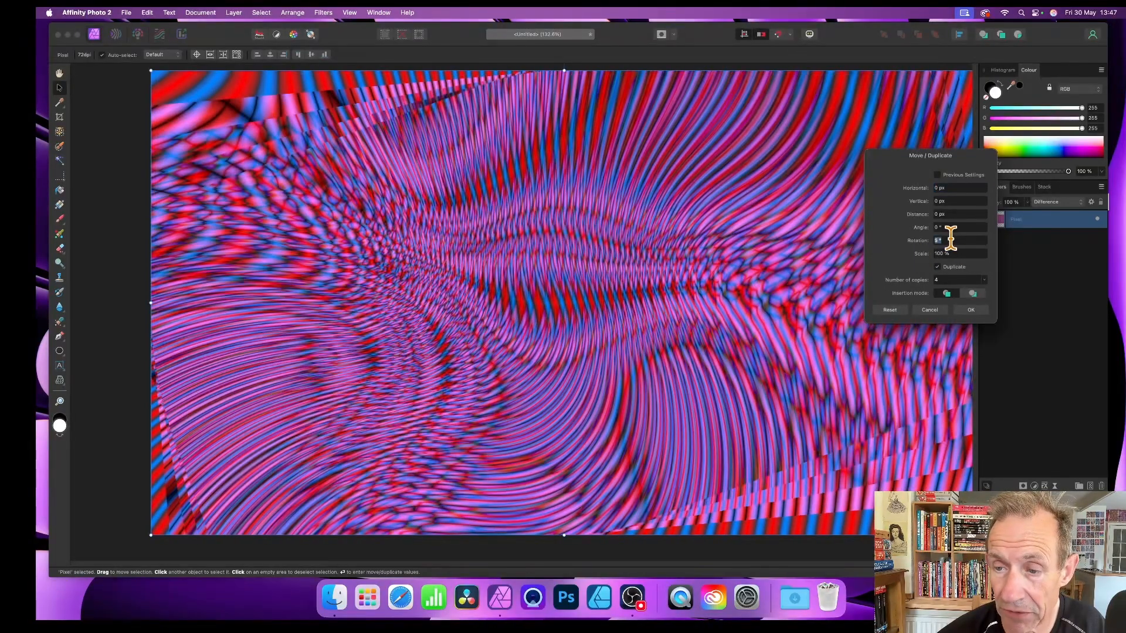
pyautogui.write('5')
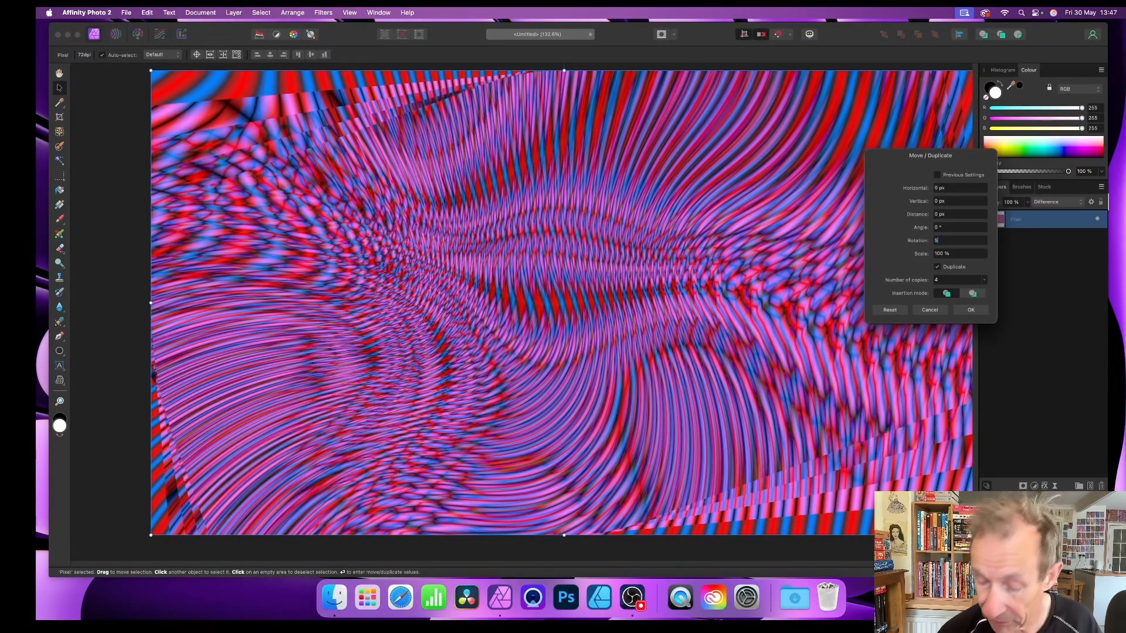
pyautogui.write('.5')
pyautogui.press('Tab')
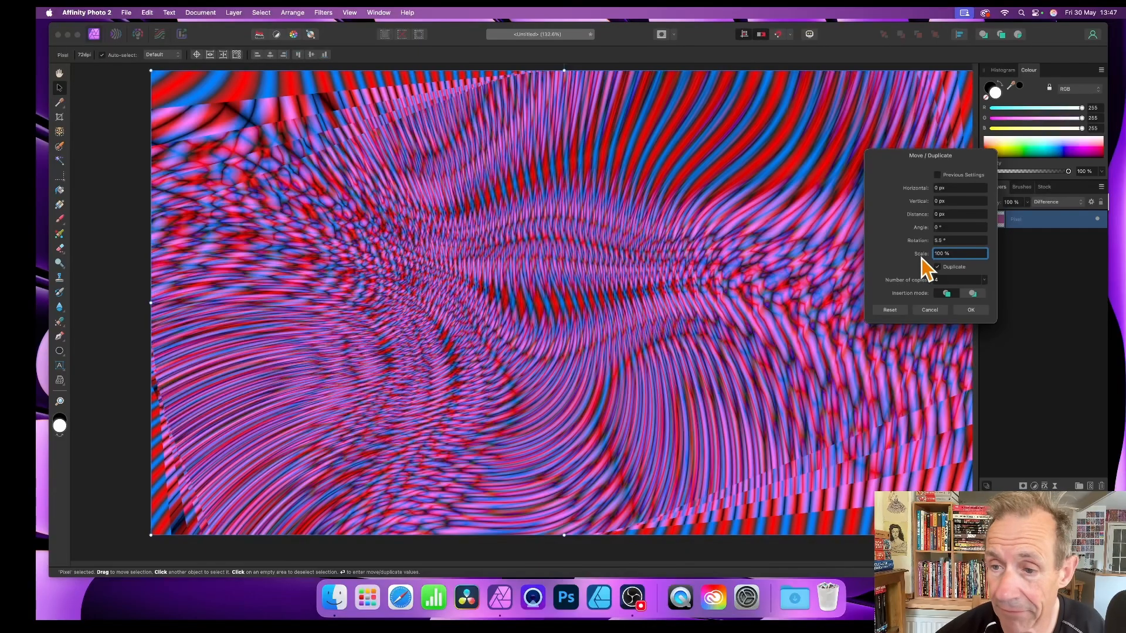
# - Try different scales for the duplicated stripe layers and settle on 254%
pyautogui.moveTo(923, 255); pyautogui.dragTo(1071, 277)
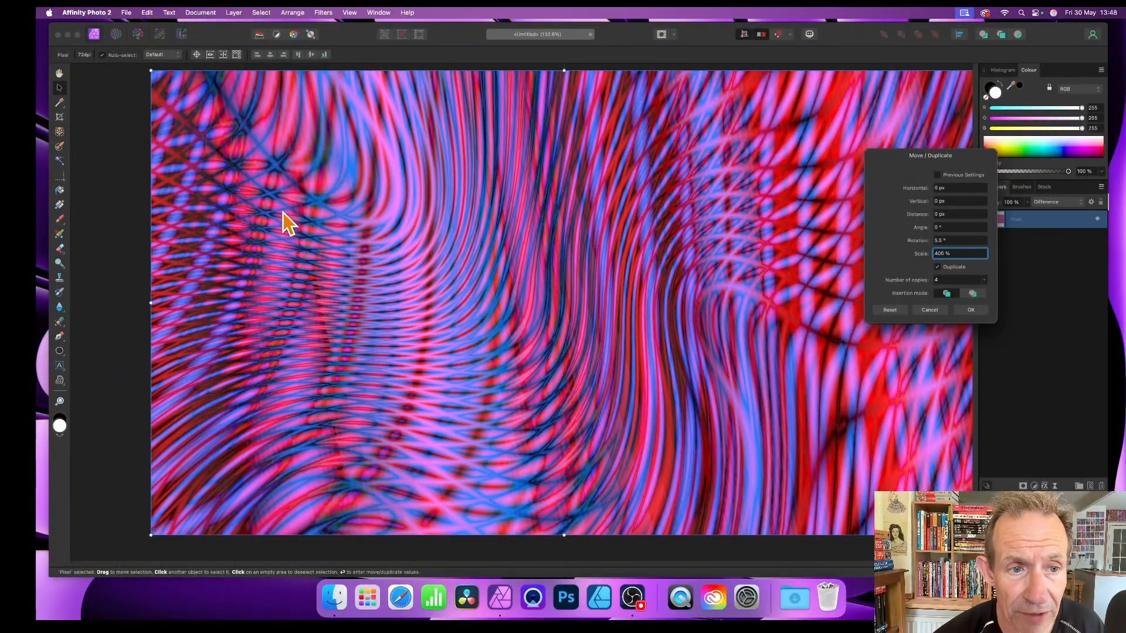
pyautogui.moveTo(925, 254); pyautogui.dragTo(855, 266)
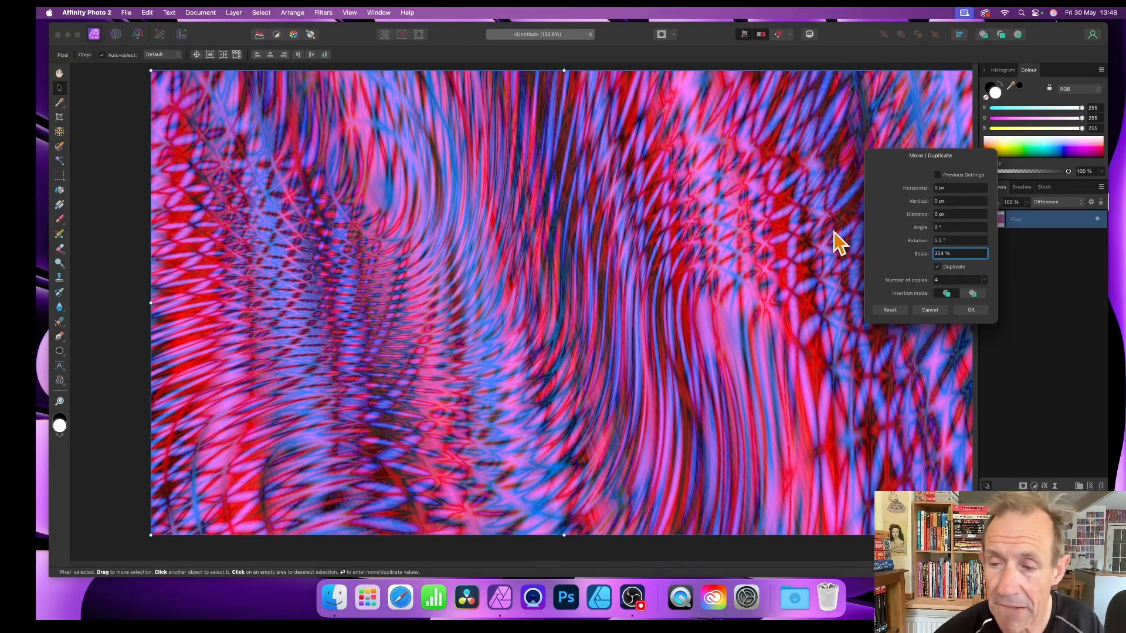
pyautogui.click(937, 267)
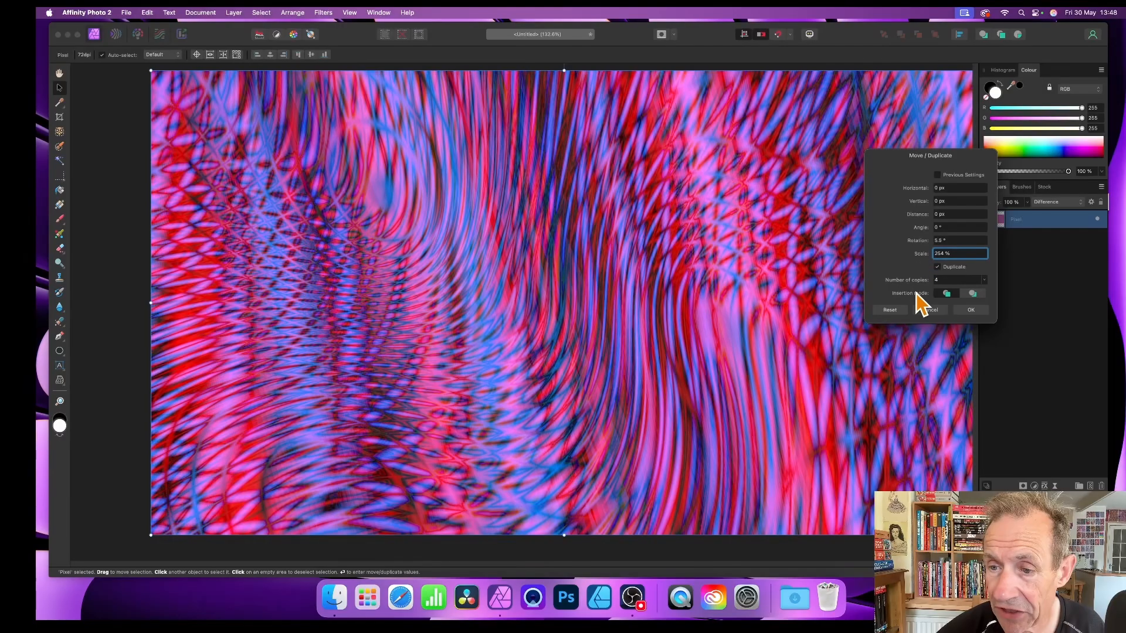
# - Set the rotation of the copies to 172.5° and apply the duplication
pyautogui.moveTo(925, 251)
pyautogui.mouseDown()
pyautogui.moveTo(1018, 258)
pyautogui.moveTo(1007, 258)
pyautogui.mouseUp()
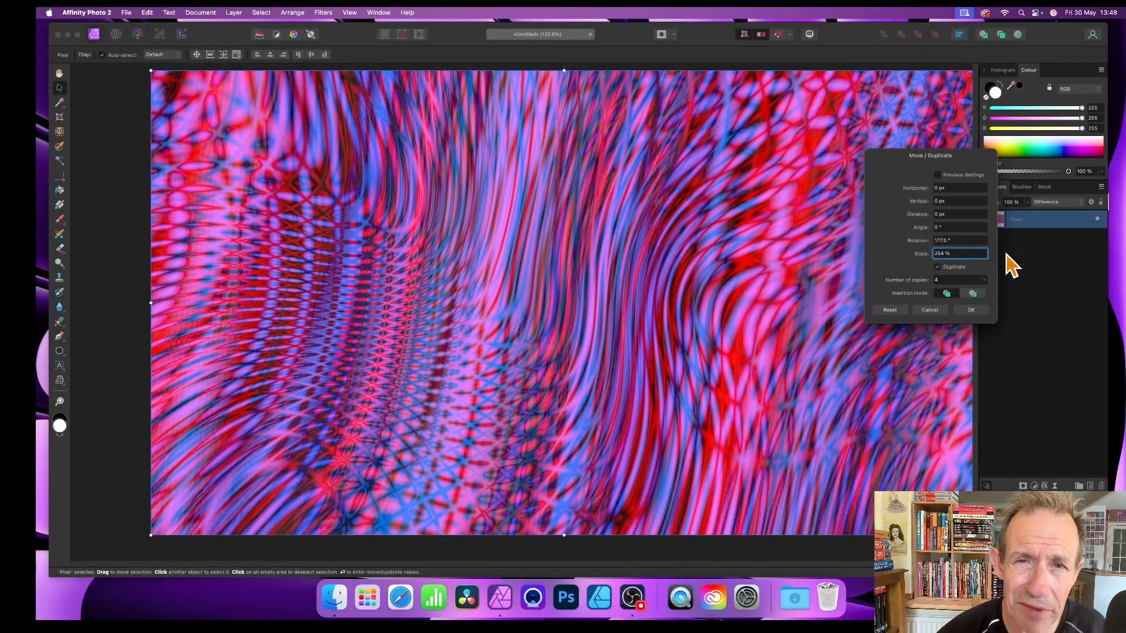
pyautogui.moveTo(1007, 255); pyautogui.dragTo(1004, 254)
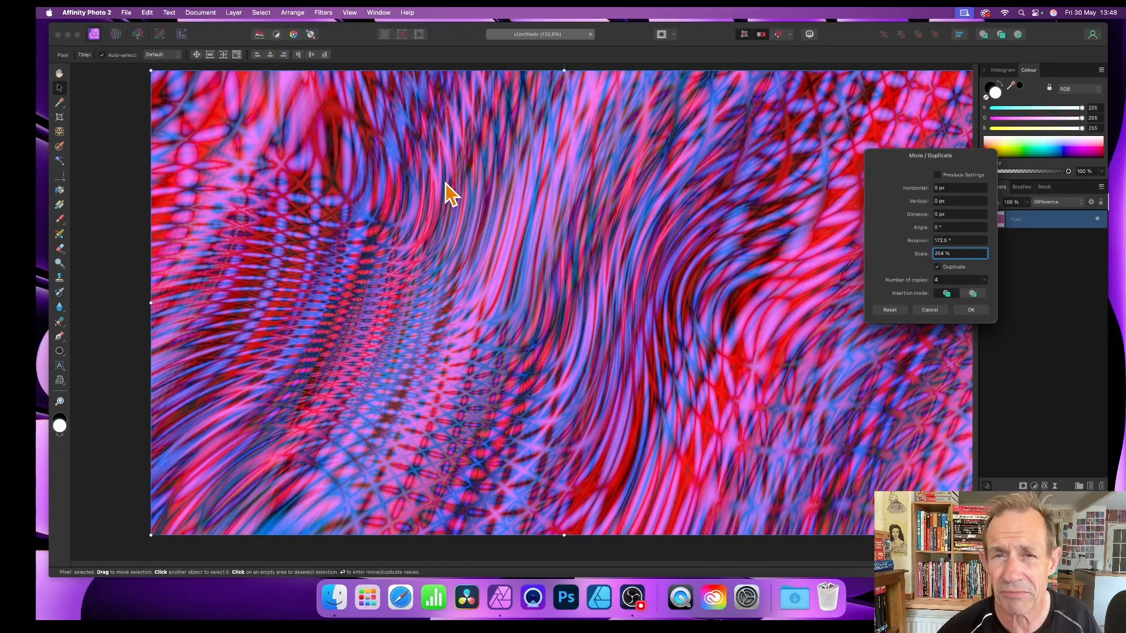
pyautogui.click(971, 311)
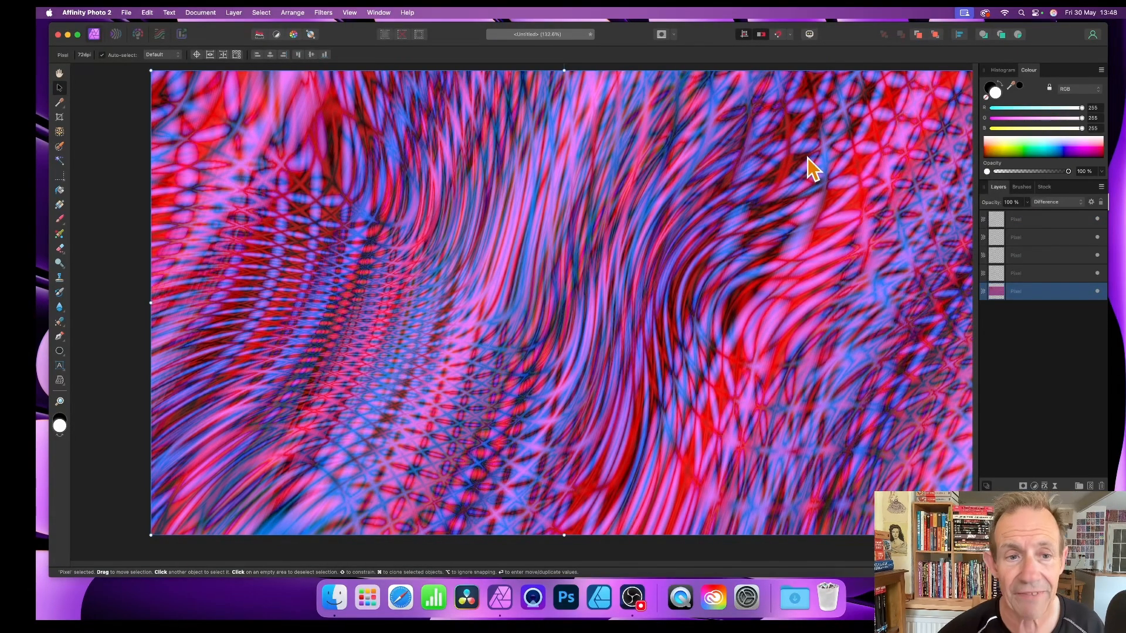
# - Select all five stripe layers and merge them into a single pixel layer
pyautogui.keyDown('shift'); pyautogui.click(1043, 220); pyautogui.keyUp('shift')
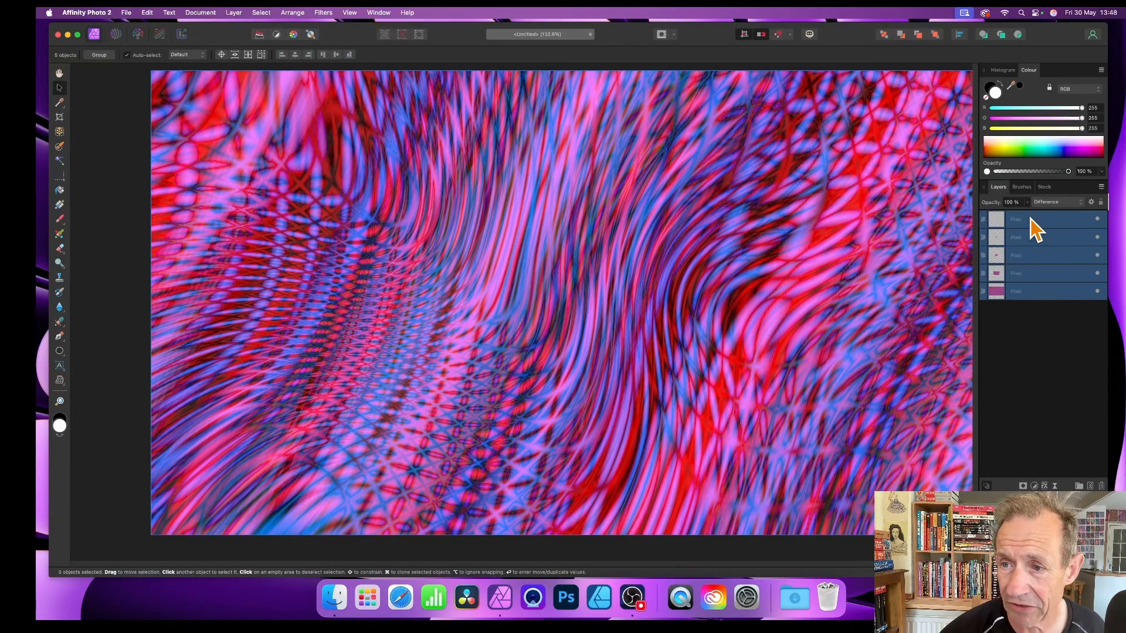
pyautogui.click(236, 13)
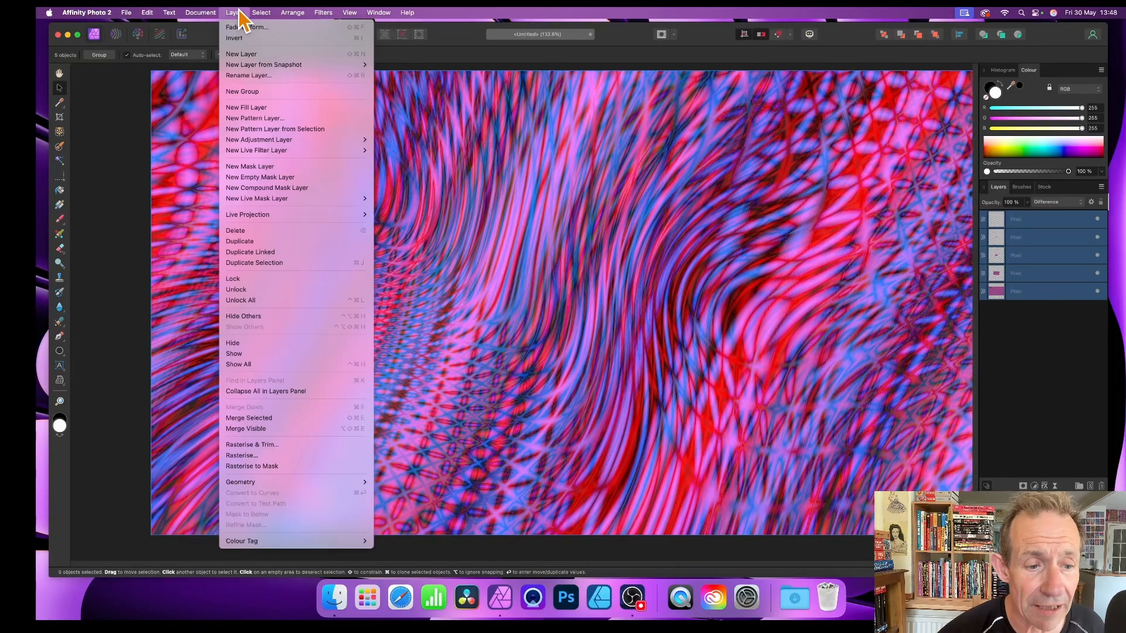
pyautogui.click(278, 420)
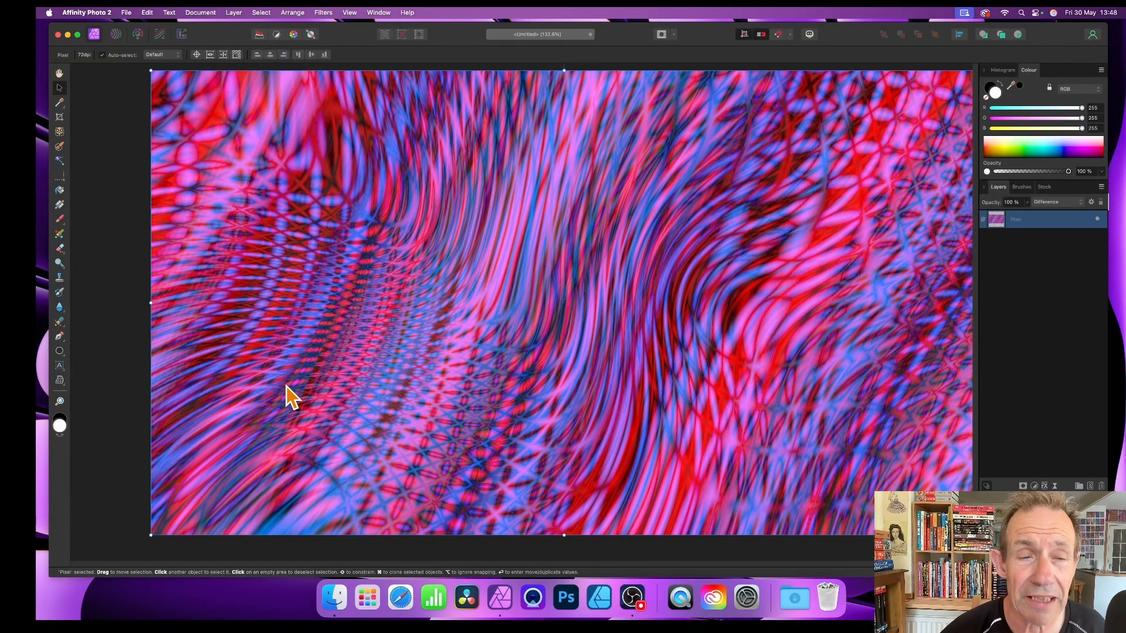
# - Try repeating the last Deform filter on the merged layer, and undo it
pyautogui.click(323, 12)
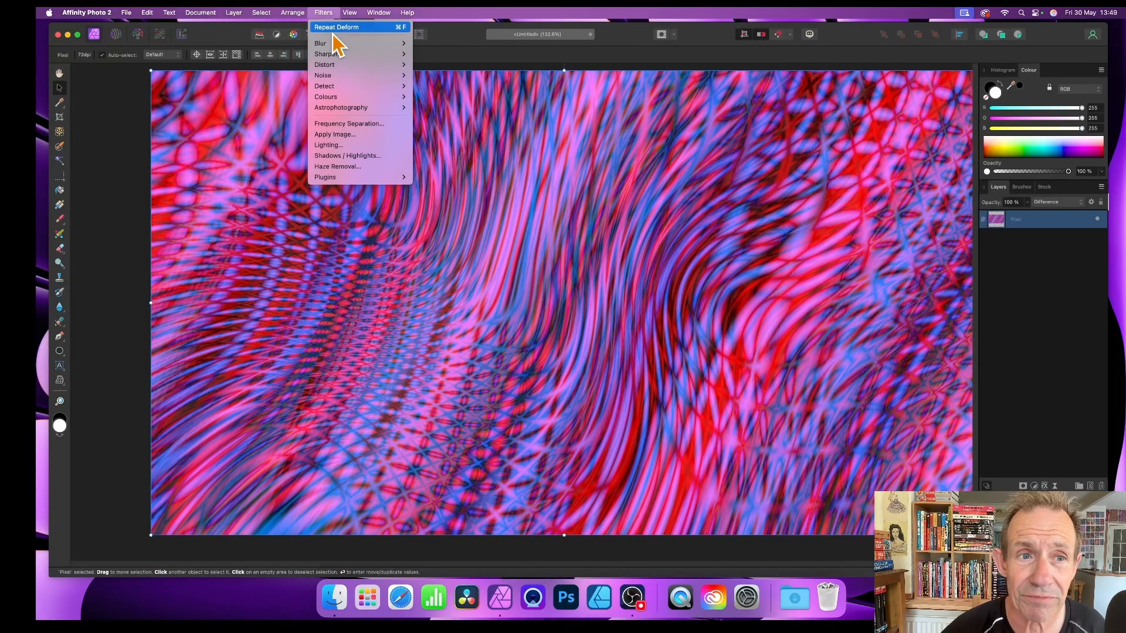
pyautogui.click(332, 31)
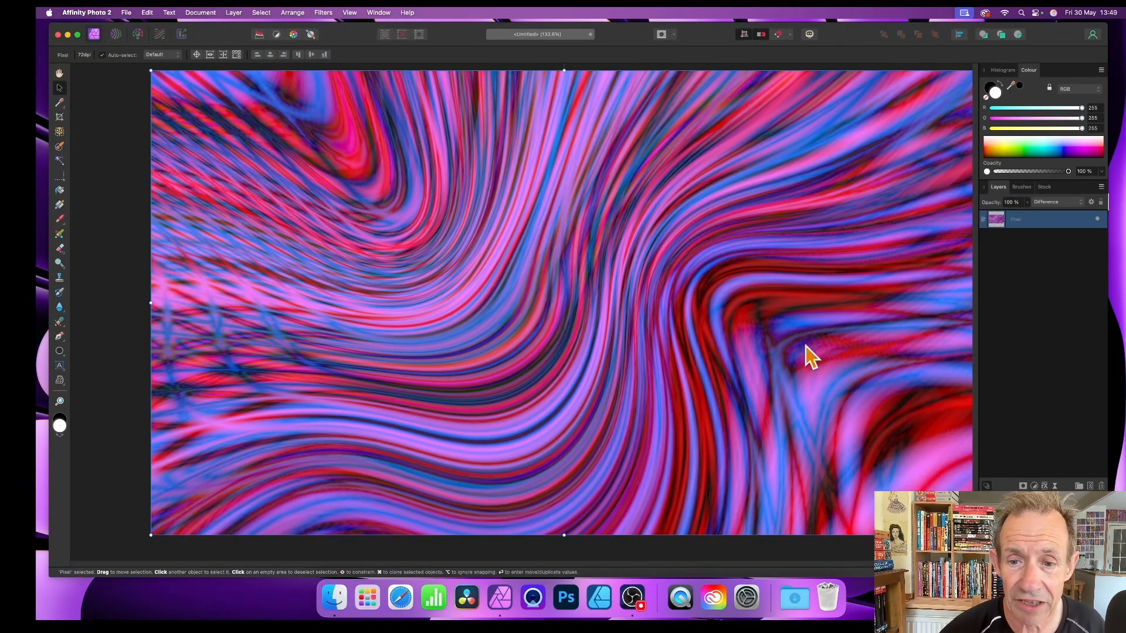
pyautogui.press('super+z')
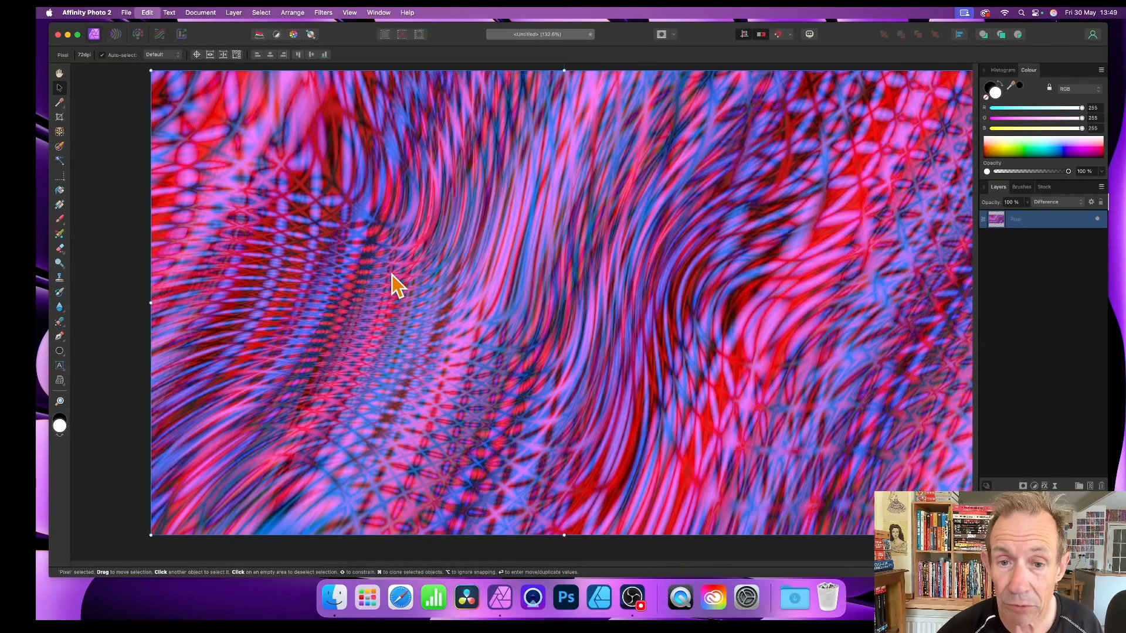